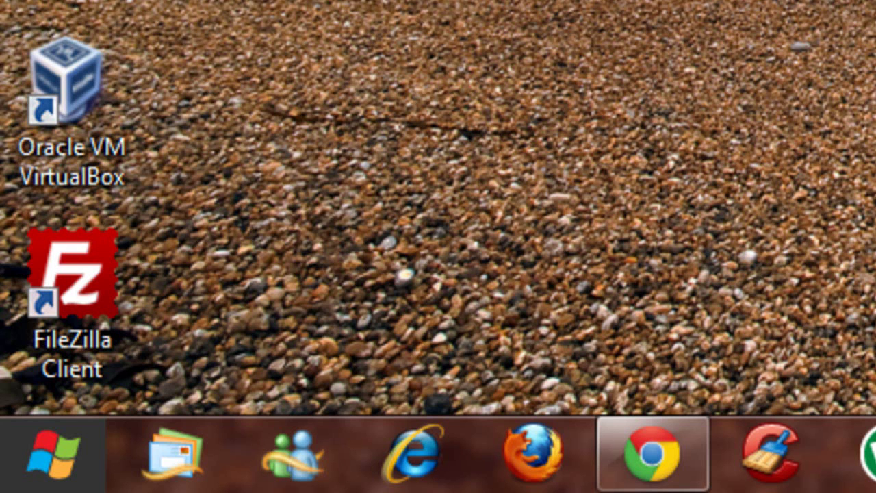
Open the personal user folder to examine the look of its window, and close it
left_click(85, 470)
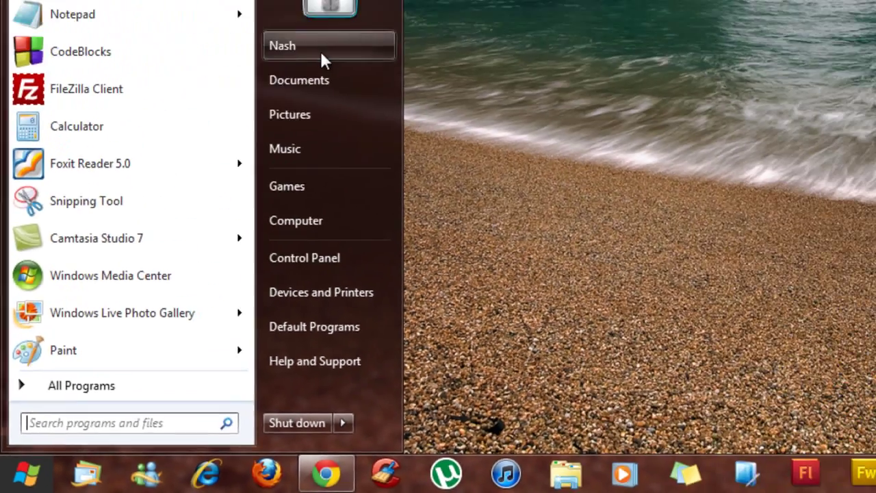
left_click(320, 51)
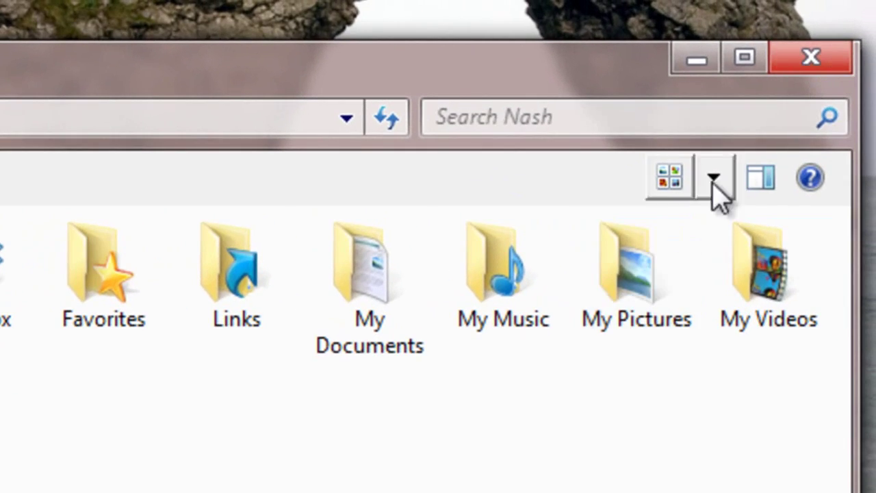
left_click(810, 60)
Close the untitled Notepad document without saving its changes
key("super")
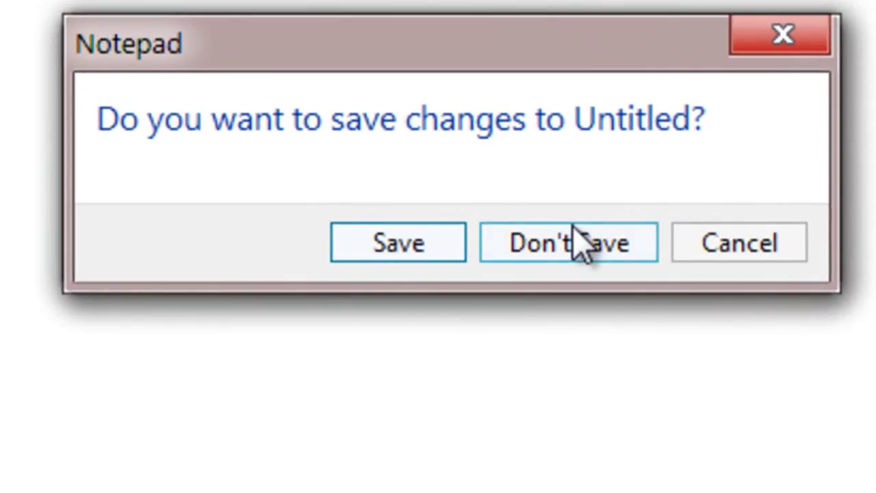
left_click(551, 198)
left_click(780, 55)
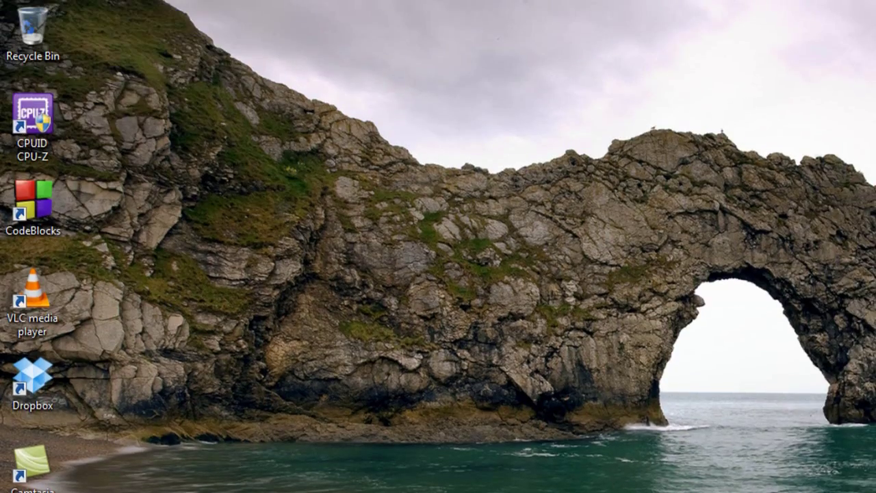
Open the Mosaic start screen, swipe its tiles sideways to preview the motion, and return to the desktop through its Desktop tile
key("super")
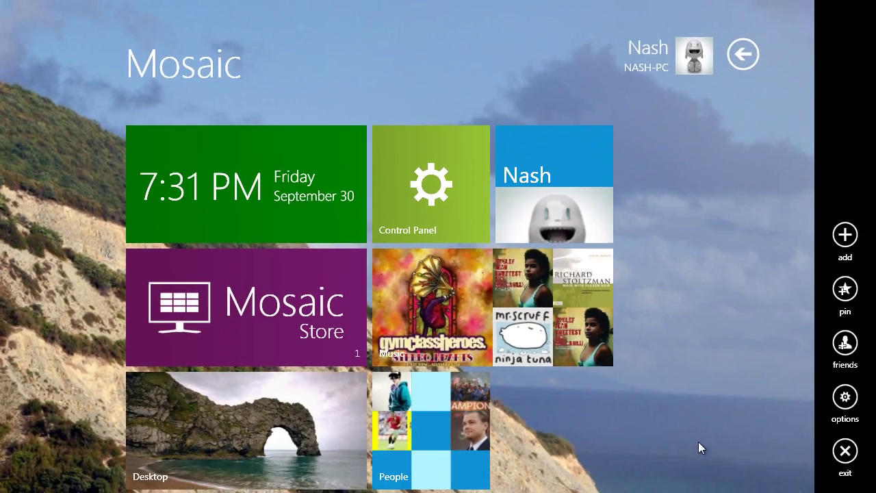
left_click_drag(698, 442, 448, 453)
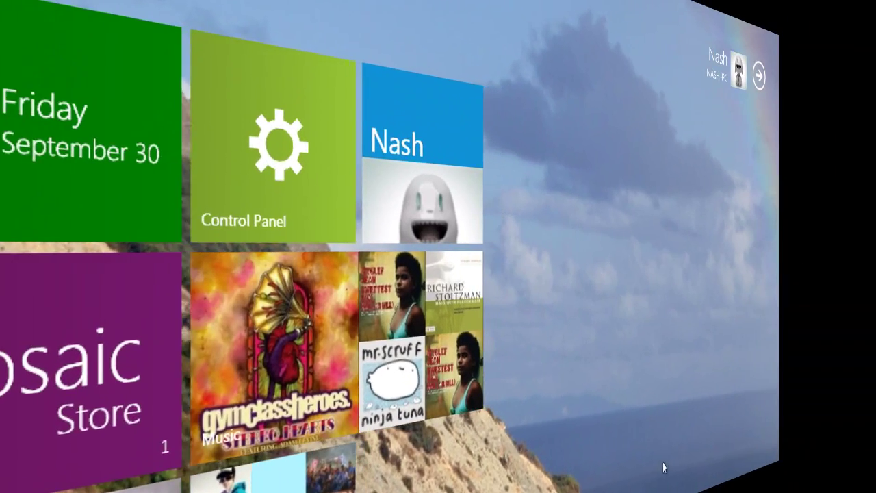
left_click_drag(664, 468, 551, 489)
left_click_drag(479, 489, 628, 465)
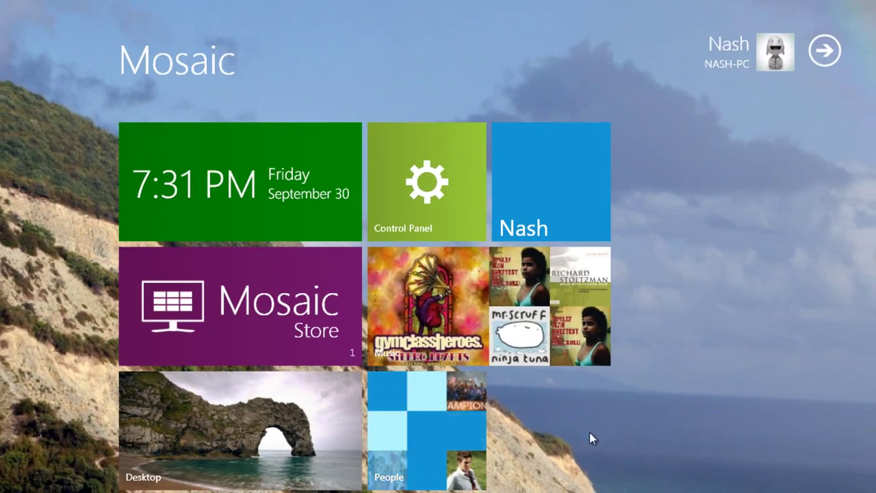
left_click_drag(592, 433, 315, 430)
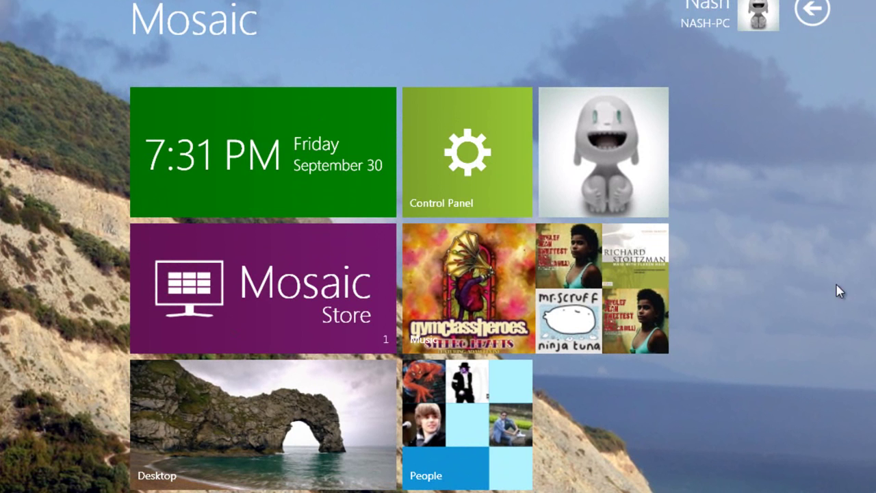
left_click(237, 408)
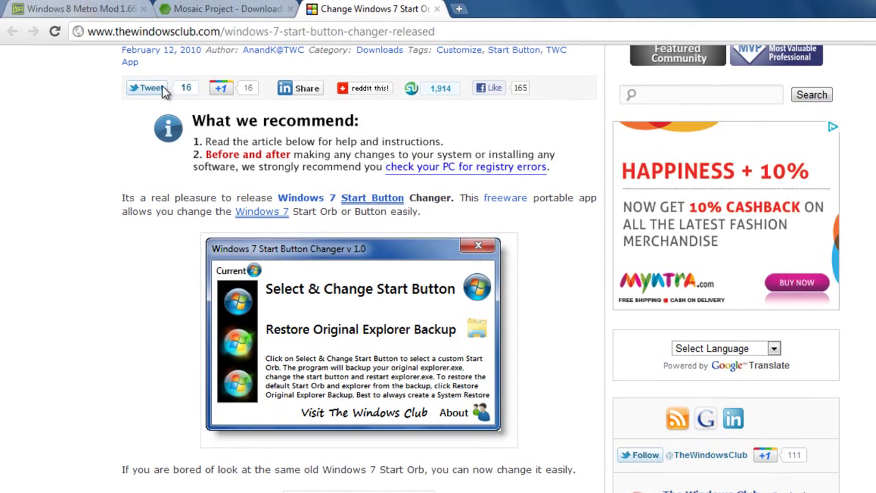
Show the Windows 8 Metro Mod and Mosaic Project download pages and place the archive of each on the desktop above the browser
left_click(125, 6)
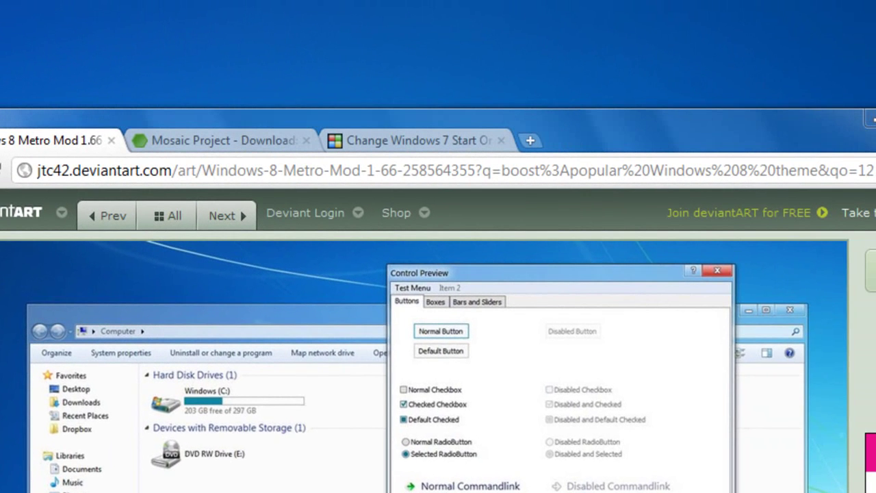
left_click_drag(875, 58, 523, 38)
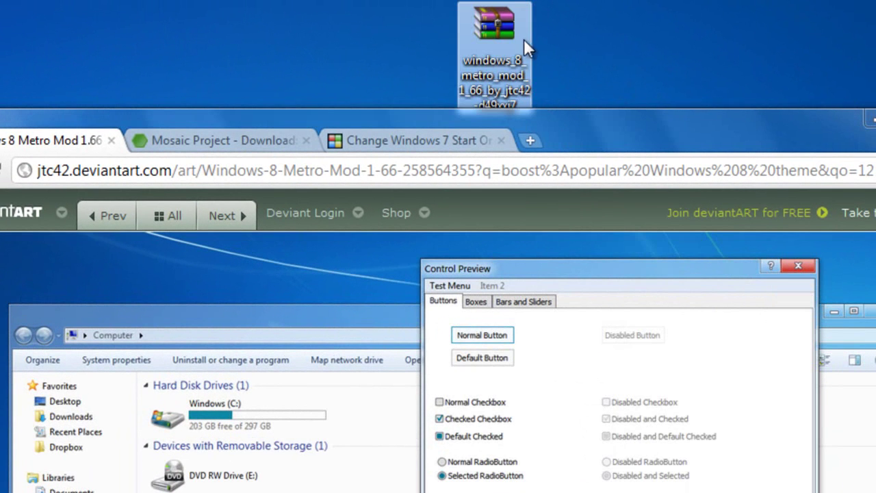
left_click(252, 137)
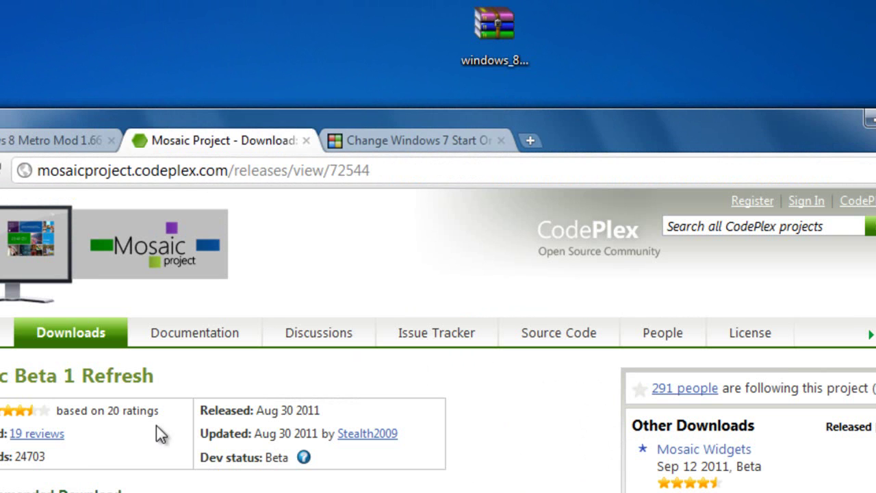
left_click_drag(737, 85, 590, 42)
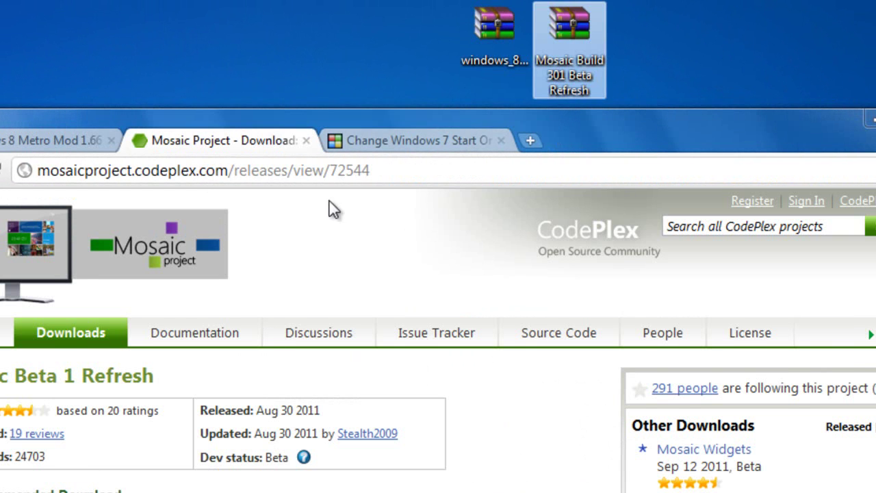
Show the Windows 7 Start Button Changer page, place the W7SBC archive beside the other two, and minimize the browser
left_click(390, 144)
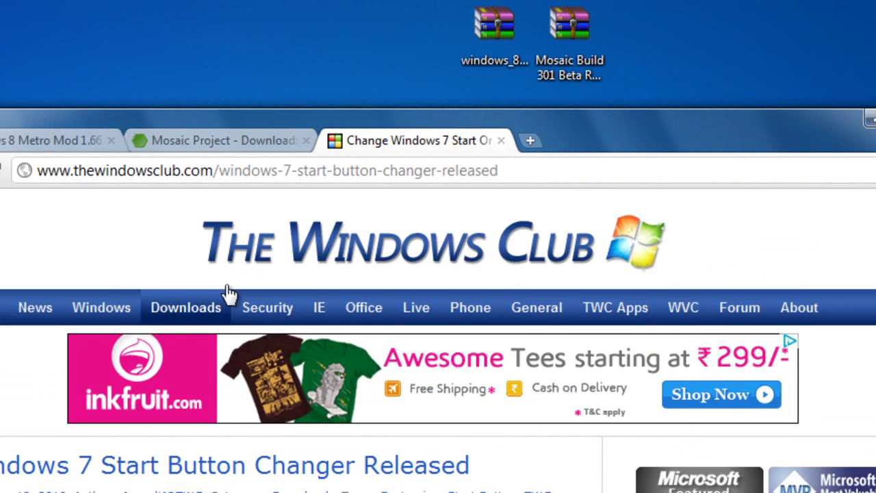
scroll(229, 293, "down", 7)
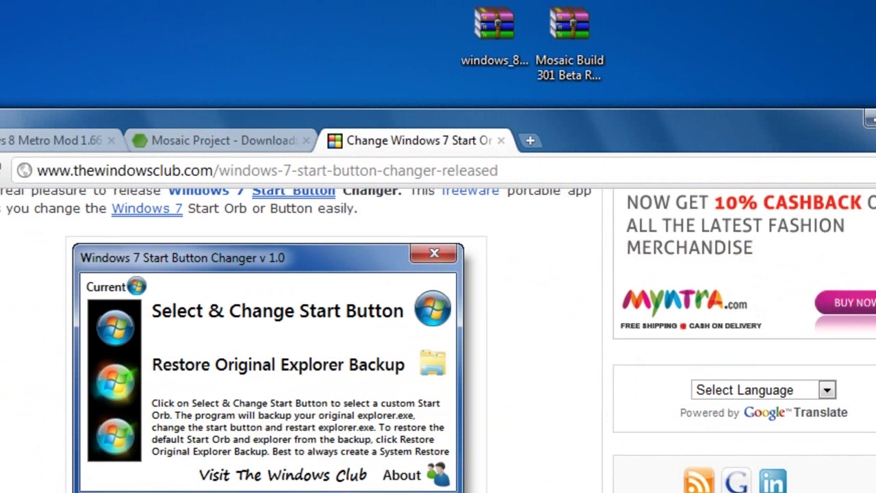
left_click_drag(403, 76, 644, 33)
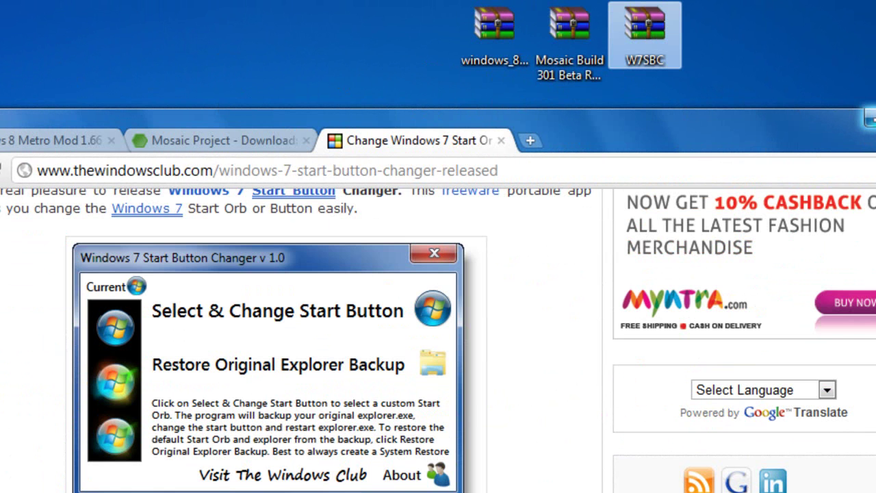
left_click(872, 119)
Move the windows_8_metro_mod archive to a free area of the desktop and extract its contents there
left_click_drag(507, 45, 426, 308)
right_click(380, 183)
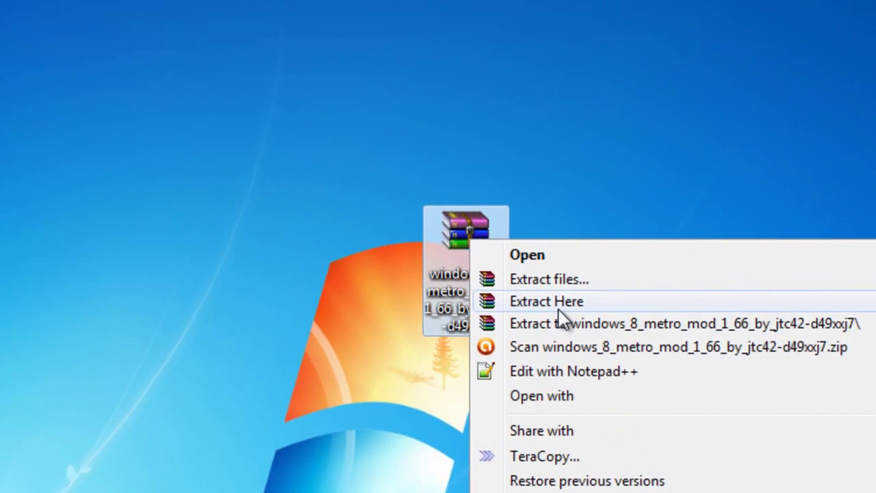
left_click(559, 301)
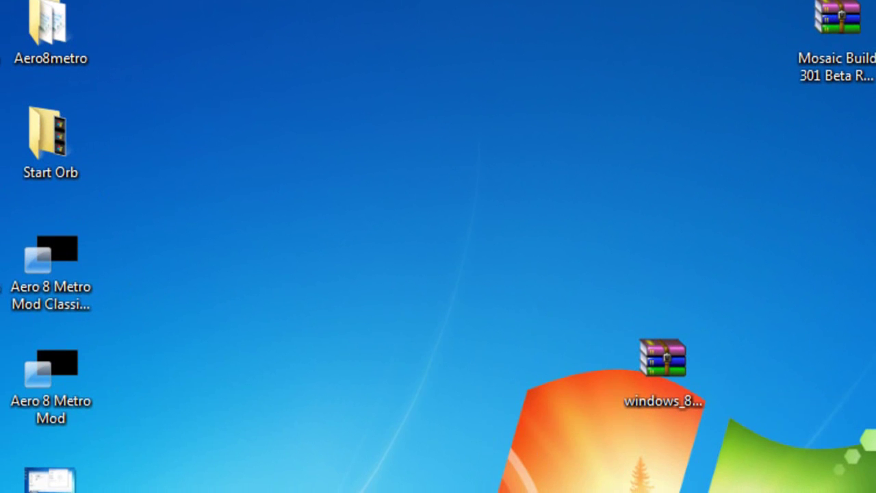
Open the folder C:\Windows\Resources\Themes in a file explorer window
key("super+e")
double_click(321, 232)
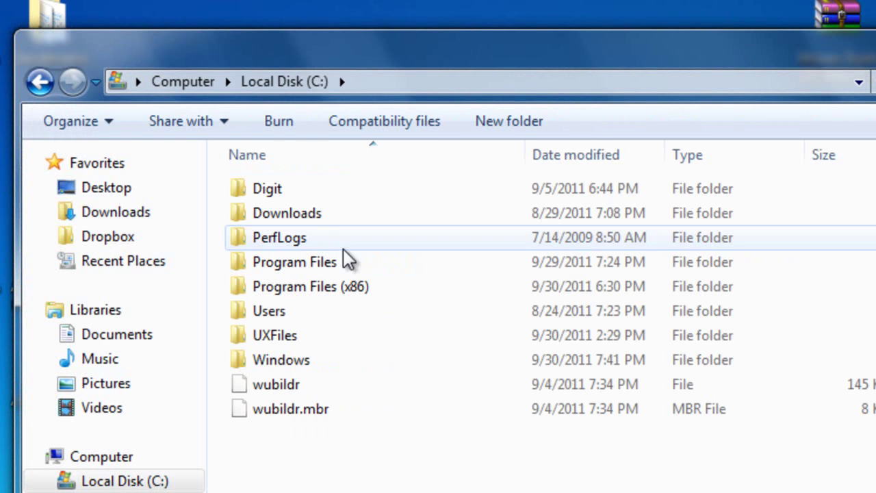
double_click(296, 361)
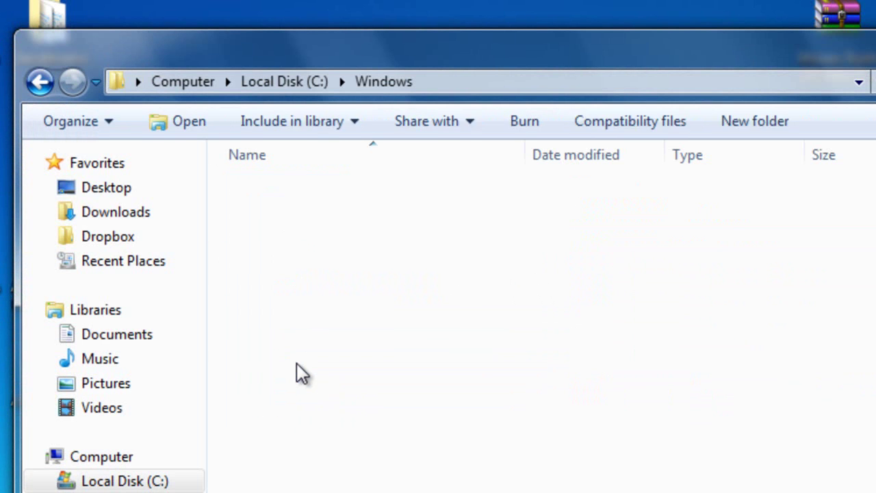
scroll(301, 363, "down", 10)
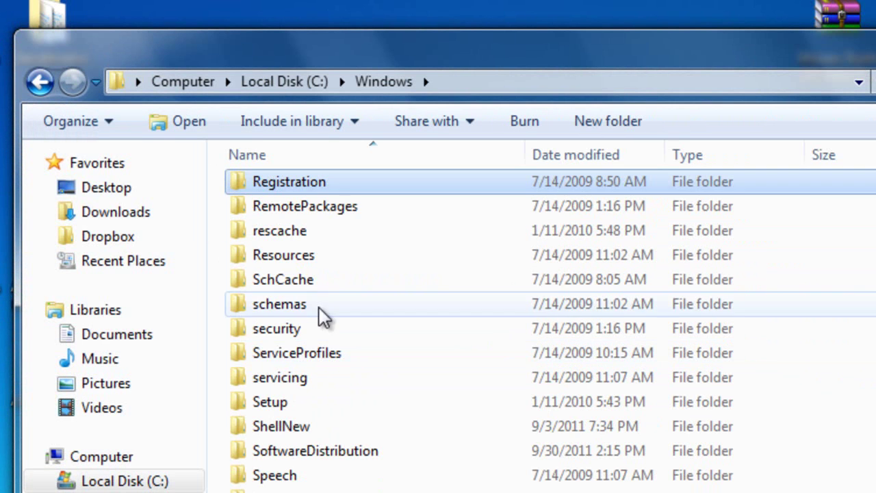
double_click(326, 261)
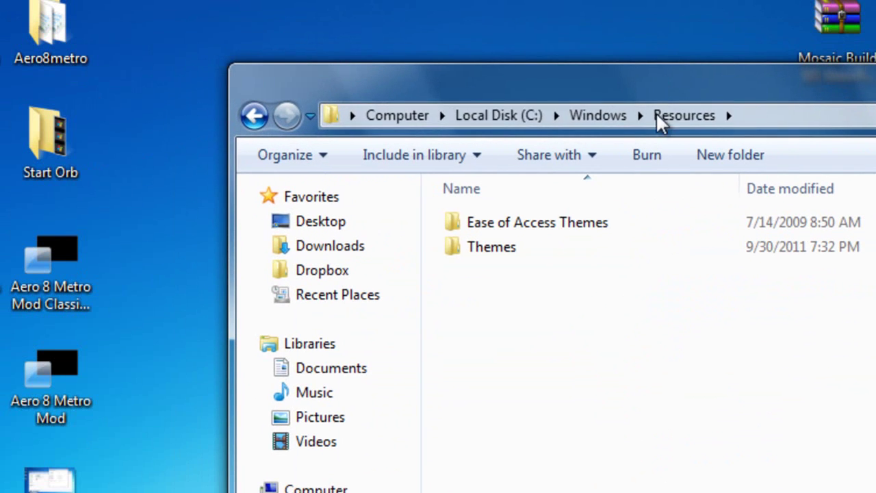
double_click(487, 248)
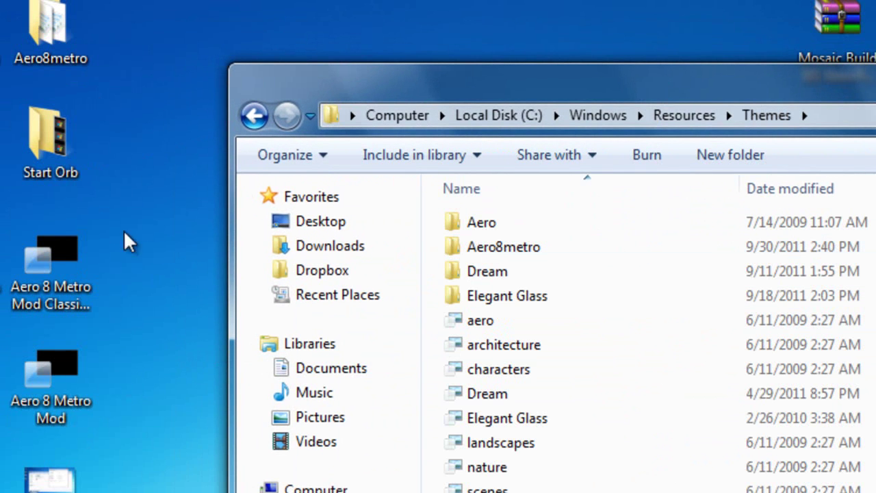
Copy the Aero8metro folder and the two Aero 8 Metro Mod theme files into Themes, overwriting the existing files
left_click(82, 400)
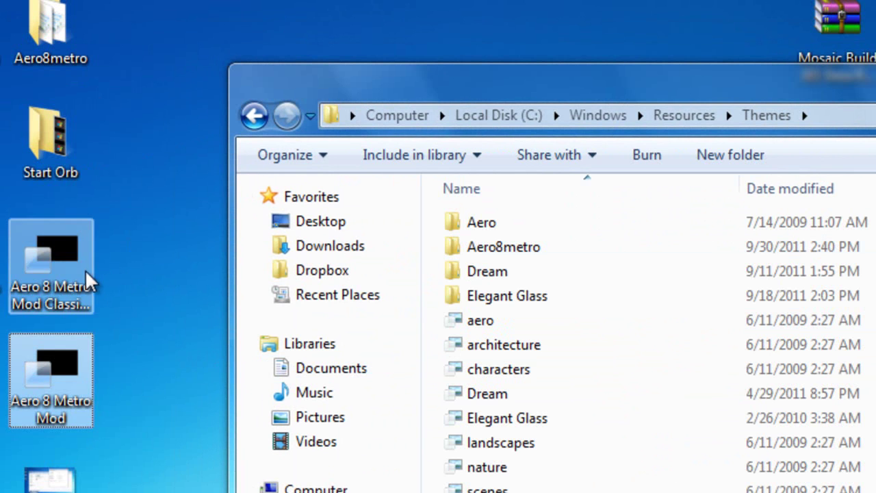
left_click(65, 306, "ctrl")
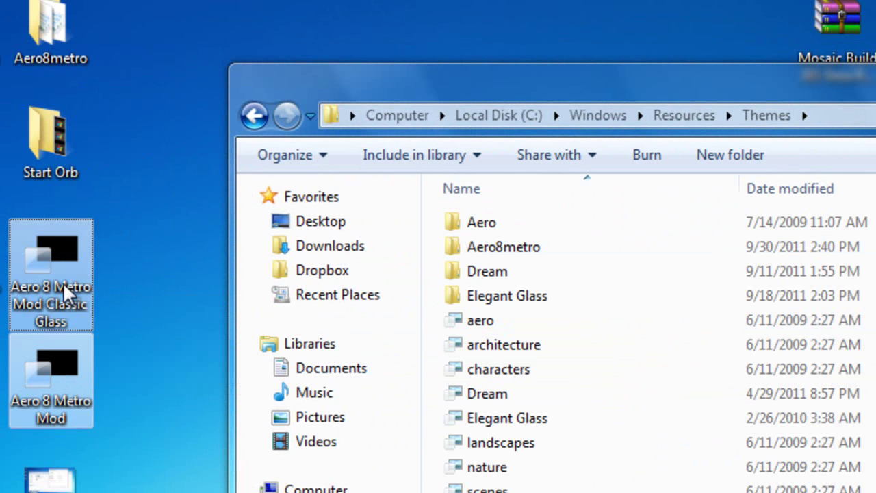
left_click(70, 48, "ctrl")
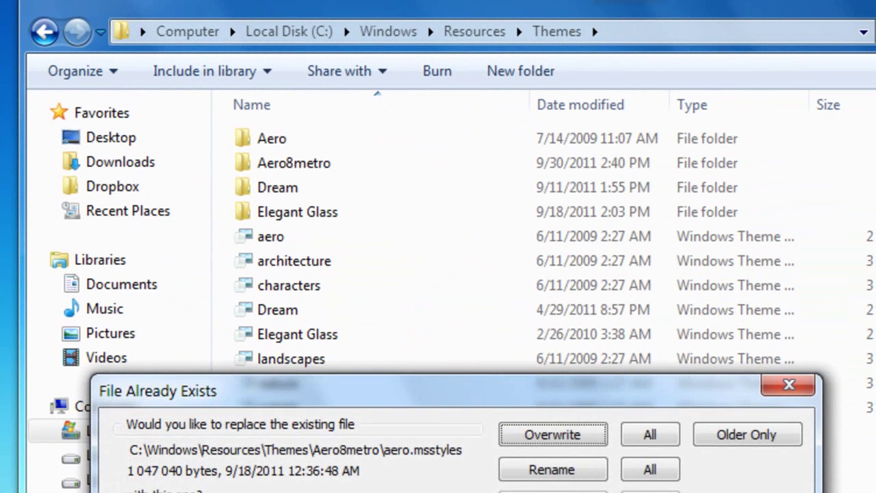
left_click(577, 442)
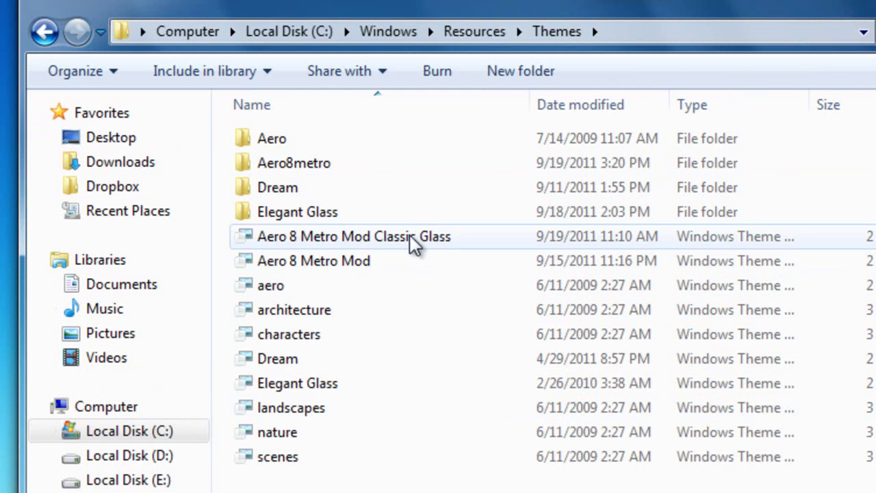
Apply the Aero 8 Metro Mod theme and close the Personalization and Themes windows
left_click(372, 267)
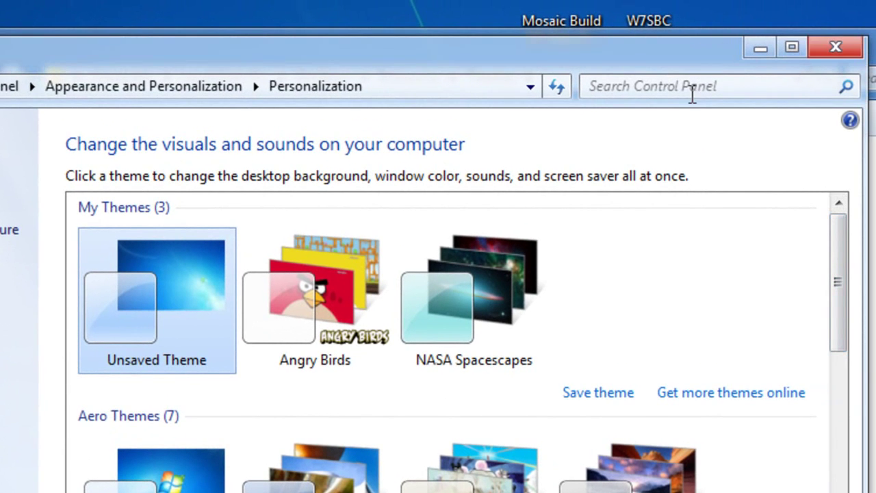
left_click(842, 49)
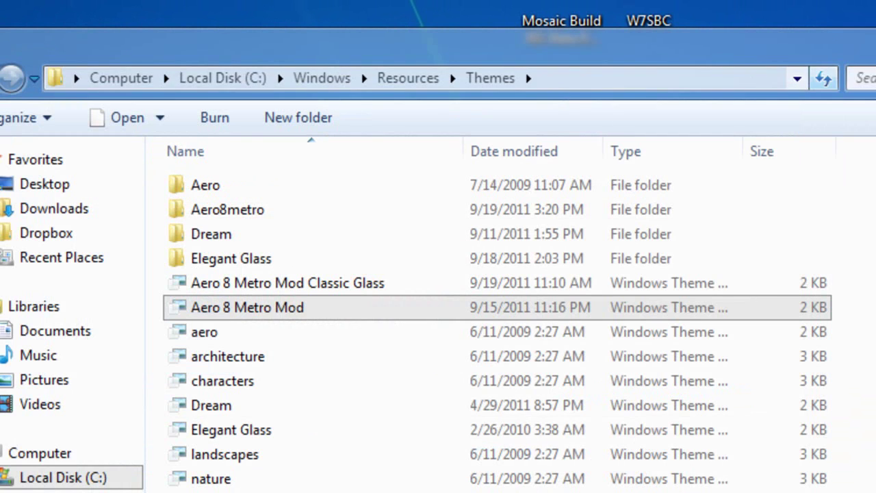
left_click(875, 36)
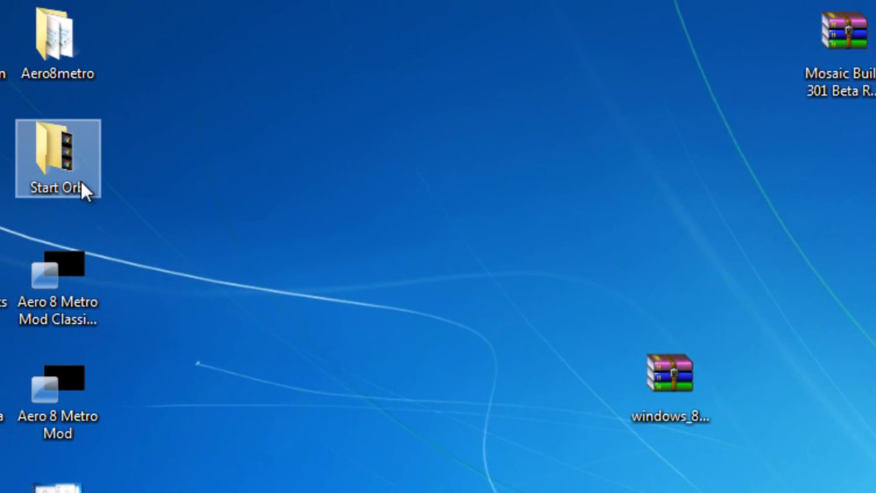
Copy the BUILDSTART image from the Start Orb folder onto the desktop and close the folder
double_click(80, 179)
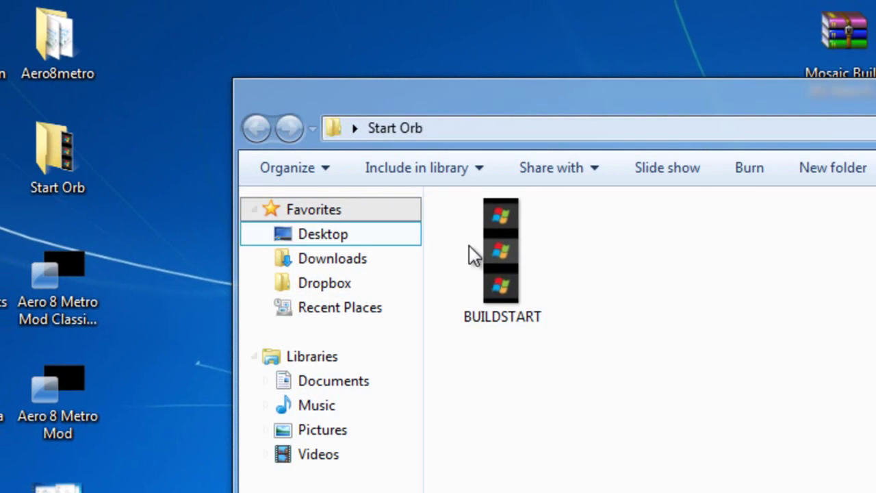
left_click(505, 261)
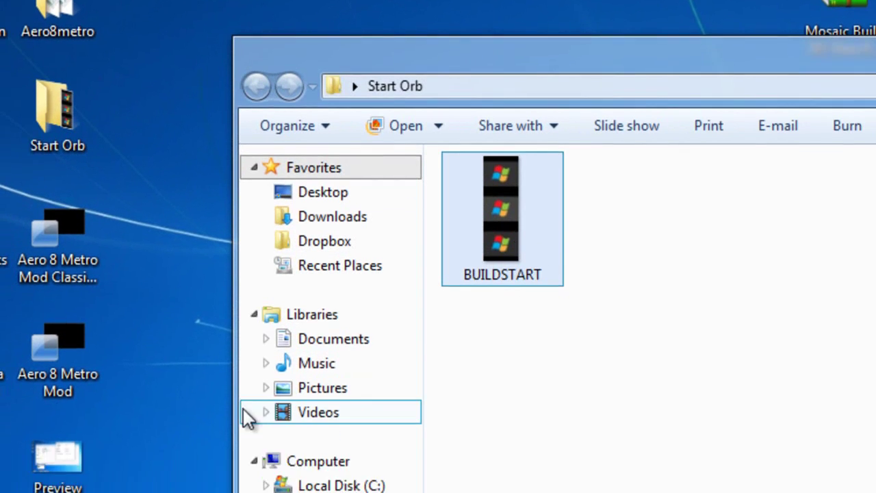
left_click(176, 383)
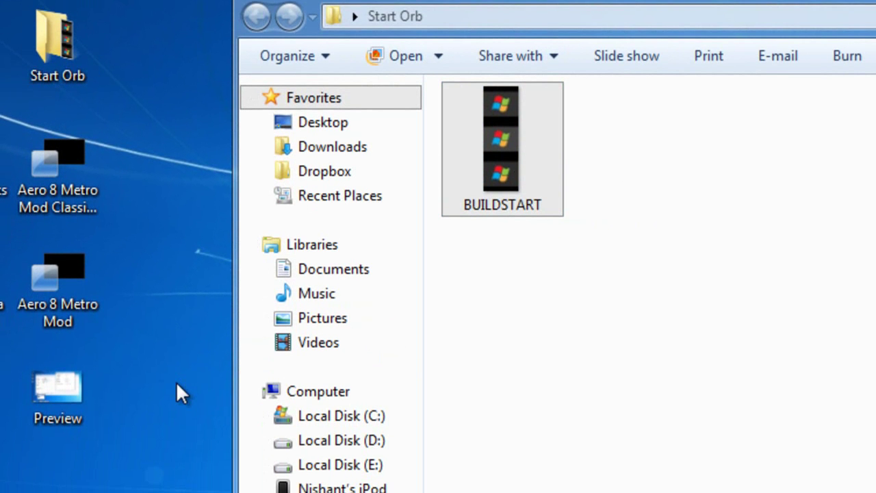
key("ctrl+v")
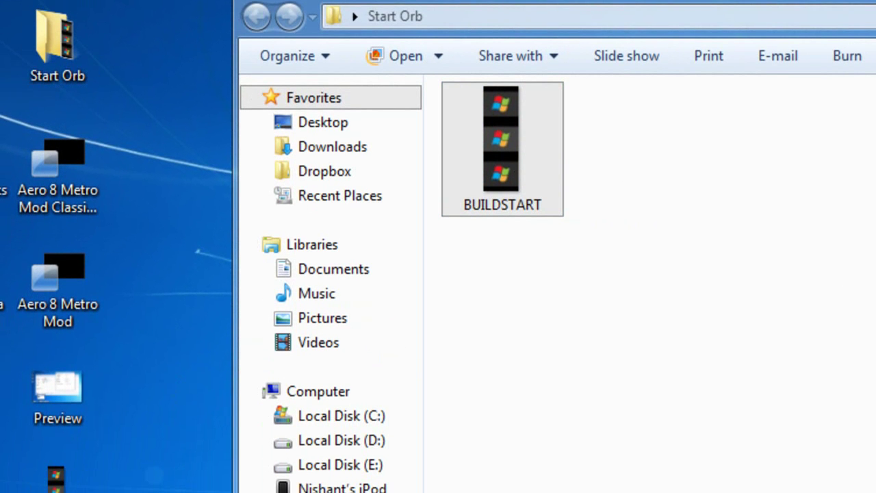
left_click(875, 2)
Permanently delete the Start Orb folder, the two Aero 8 Metro Mod theme files and the Preview image from the desktop
left_click_drag(269, 0, 68, 362)
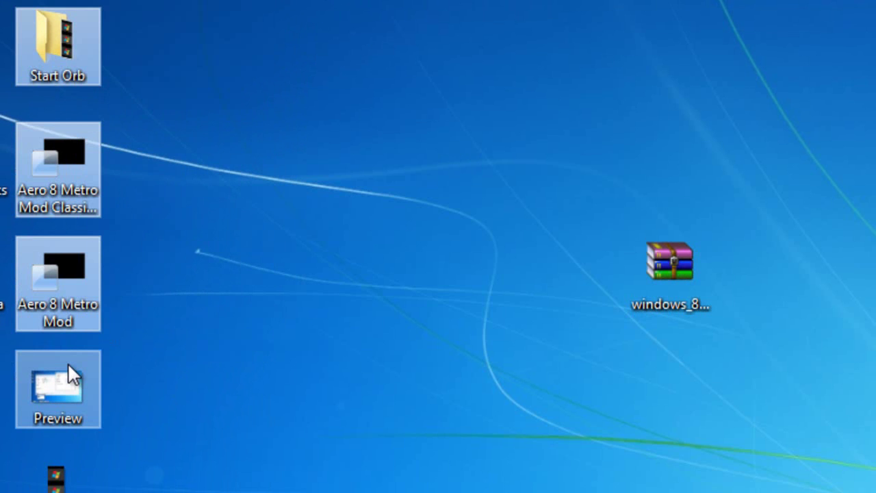
key("shift+Delete")
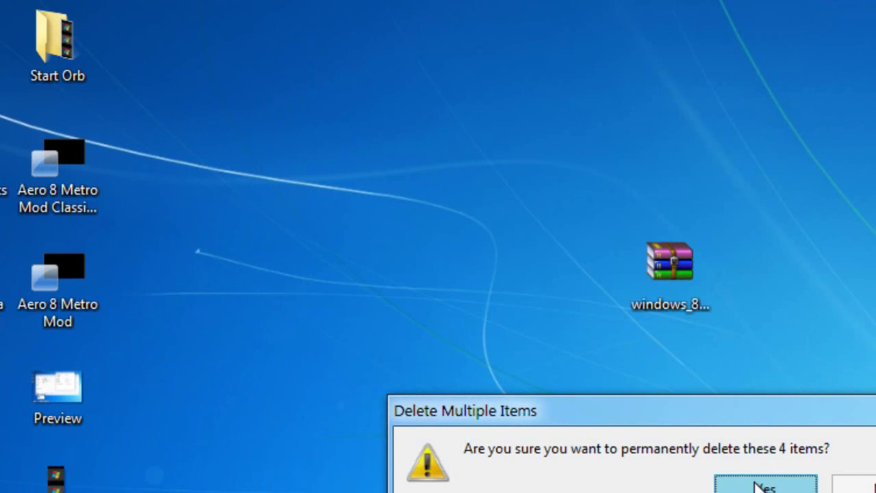
left_click(759, 486)
left_click(95, 384)
key("shift+Delete")
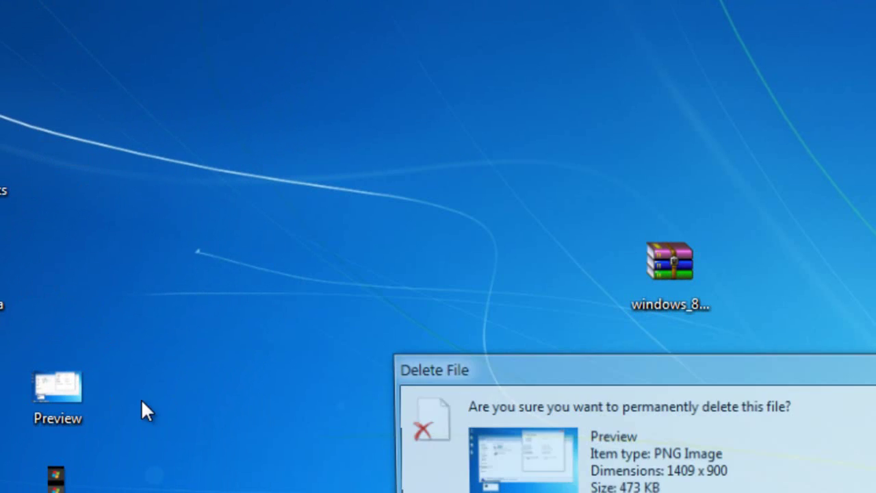
key("Return")
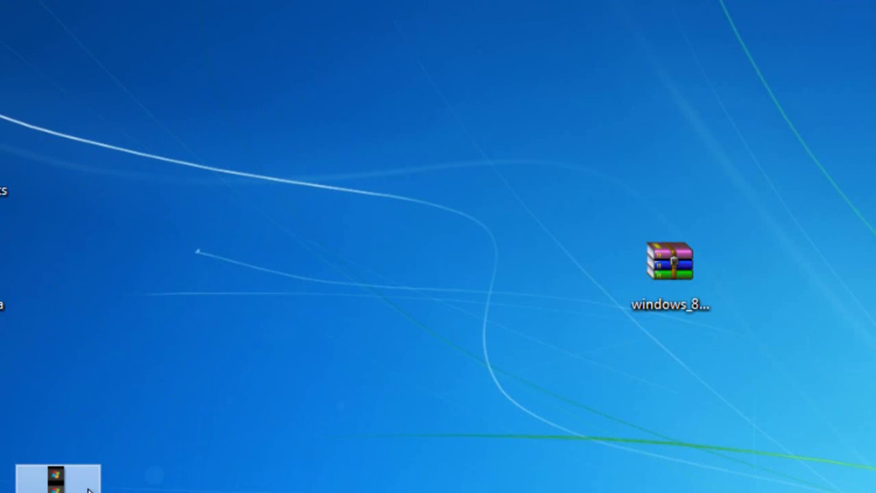
Place the BUILDSTART image and W7SBC archive together mid-desktop, and move the windows_8 archive up near the Mosaic archive
left_click_drag(82, 481, 424, 270)
left_click(656, 155)
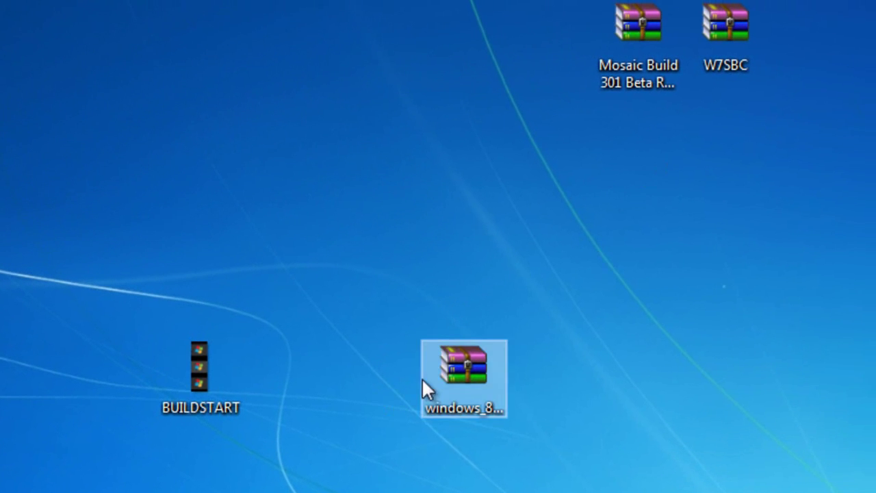
left_click_drag(668, 265, 815, 27)
left_click_drag(718, 36, 323, 379)
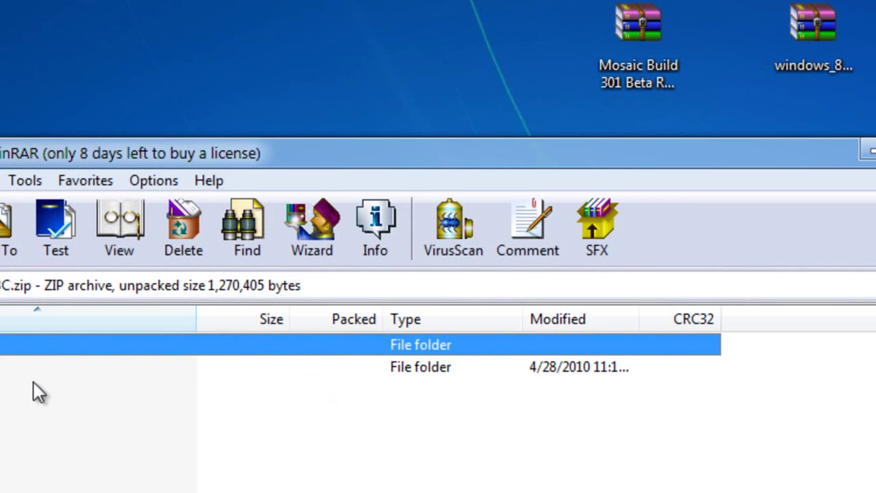
Extract the W7SBC folder from the W7SBC archive onto the desktop and place it beside the archive
left_click(35, 367)
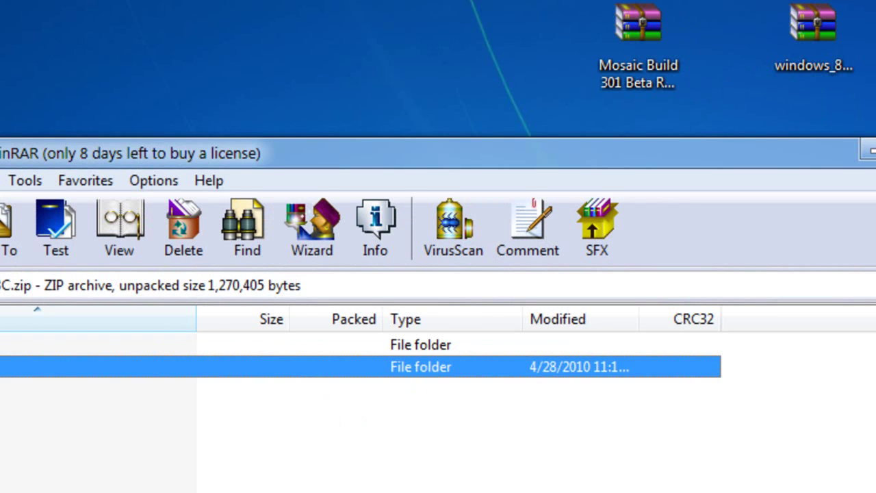
left_click(8, 233)
left_click(519, 427)
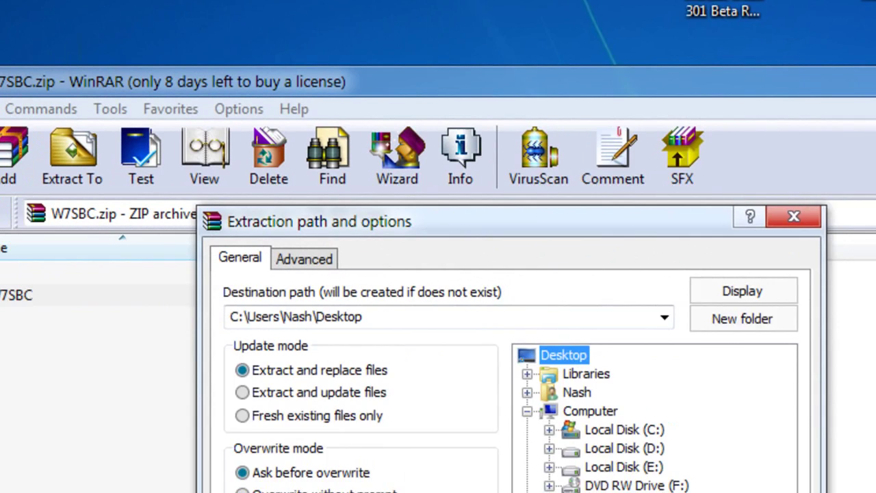
key("Return")
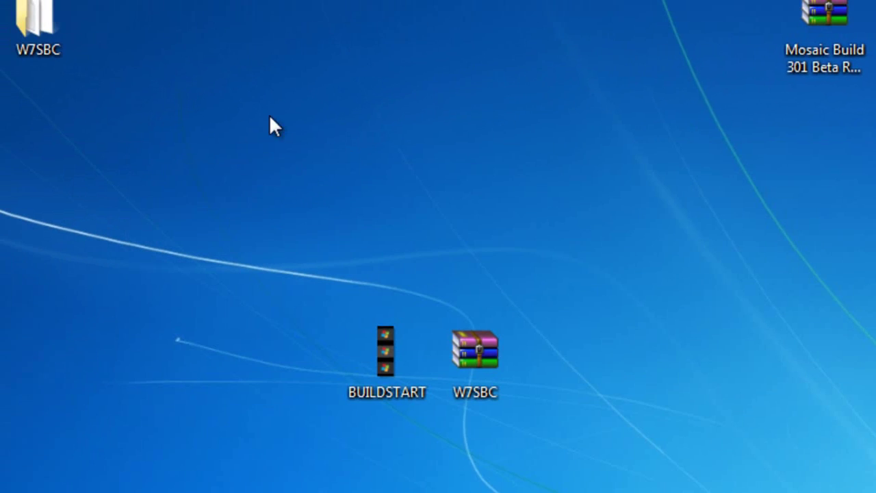
left_click_drag(77, 80, 597, 415)
Copy the BUILDSTART image into the 10 Sample Orbs folder inside the W7SBC folder
left_click(405, 411)
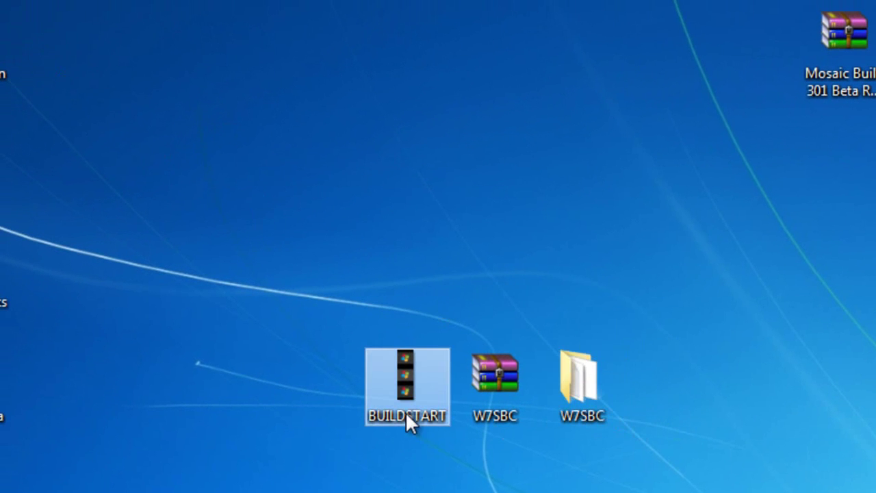
right_click(406, 411)
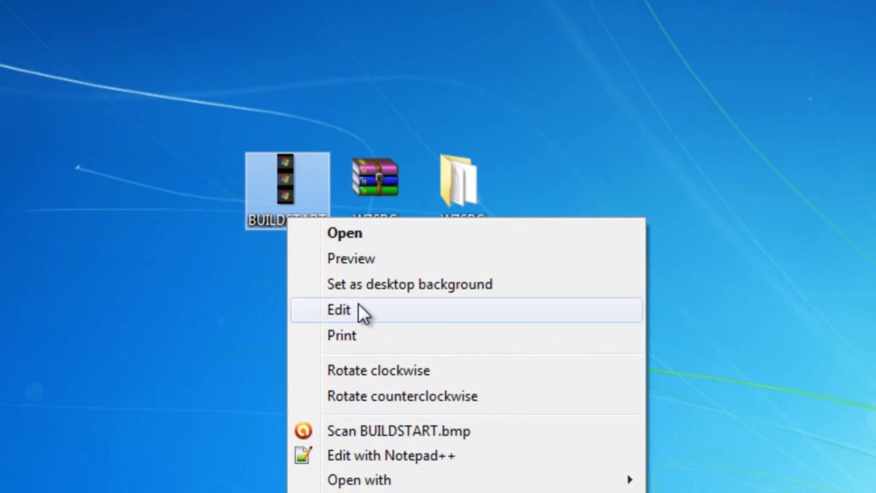
left_click(445, 492)
double_click(475, 198)
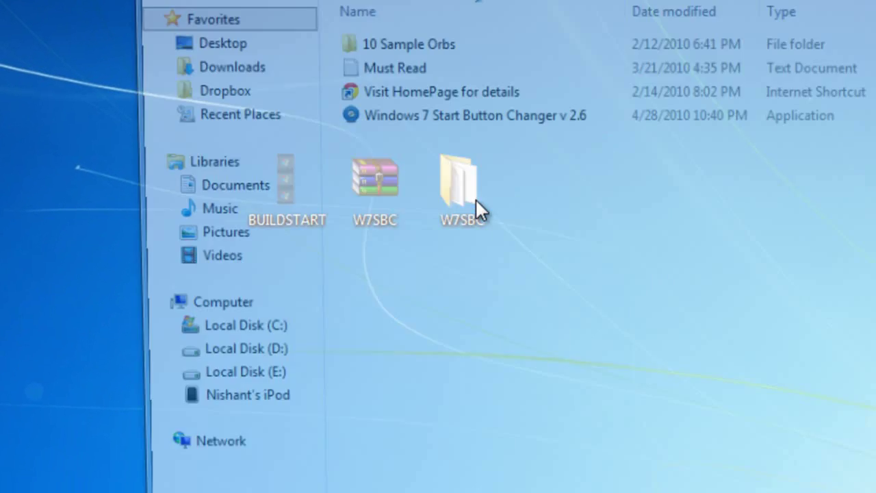
double_click(397, 40)
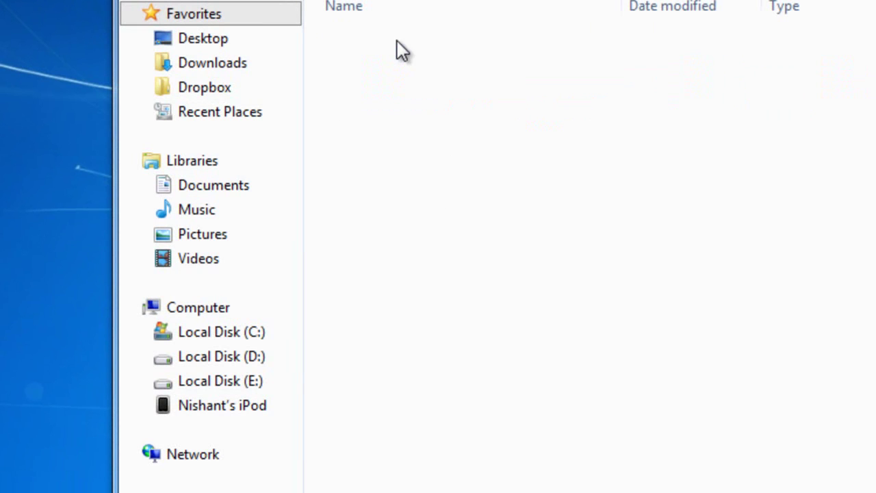
right_click(513, 432)
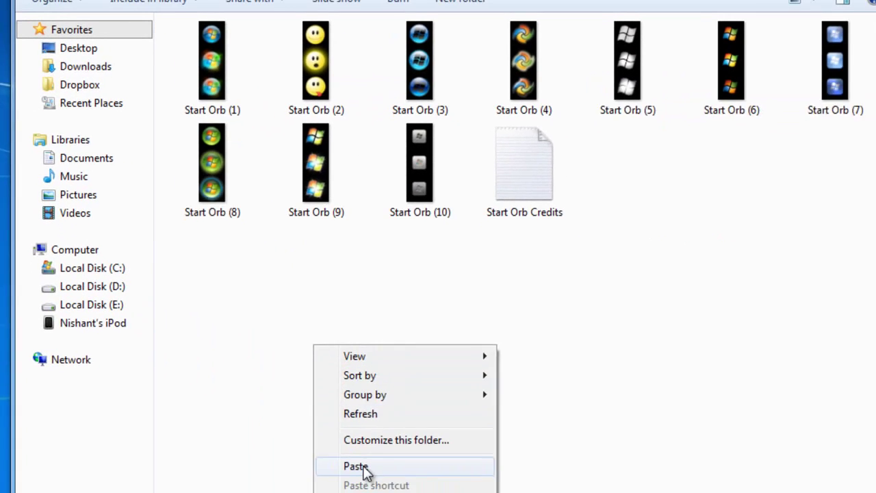
left_click(363, 469)
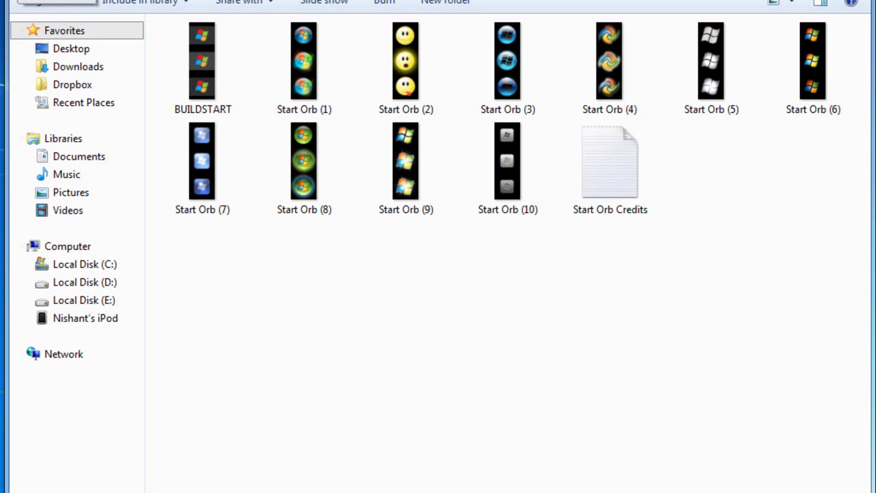
Return to the W7SBC folder and run Windows 7 Start Button Changer v 2.6 as administrator
key("BackSpace")
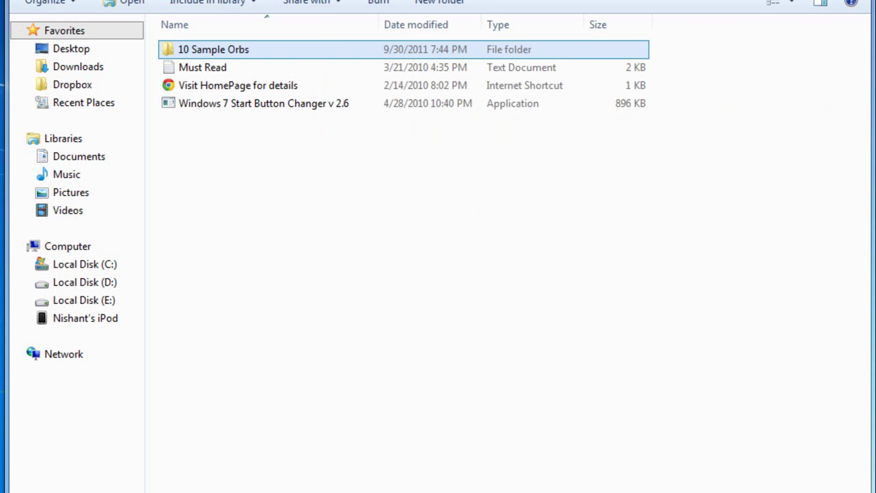
left_click(235, 105)
right_click(235, 105)
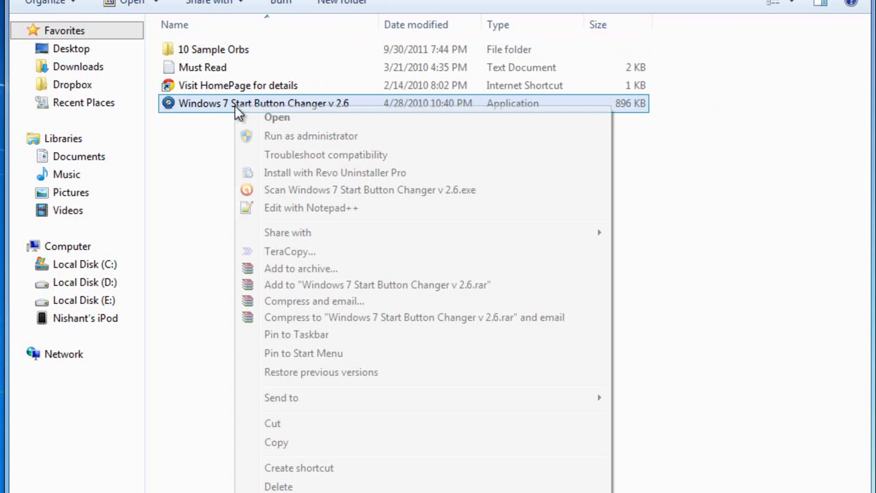
left_click(280, 137)
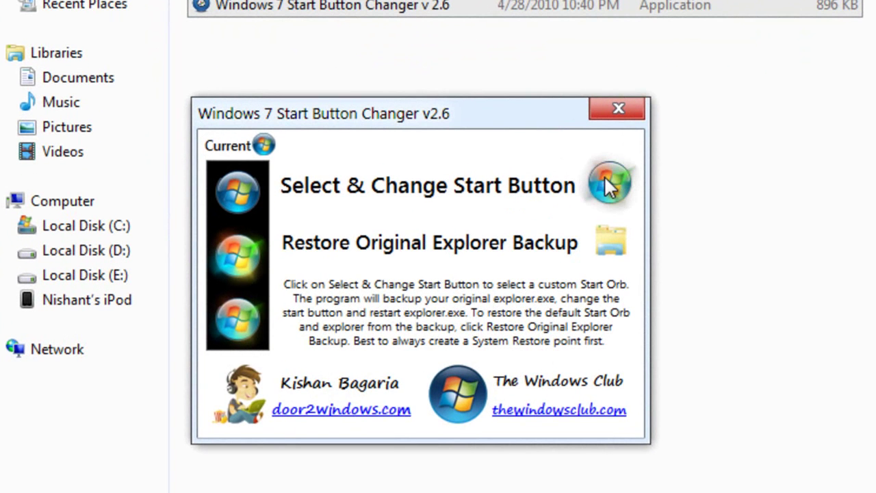
Change the start button to the BUILDSTART bitmap from the 10 Sample Orbs folder
left_click(604, 177)
left_click_drag(556, 156, 553, 59)
left_click(719, 225)
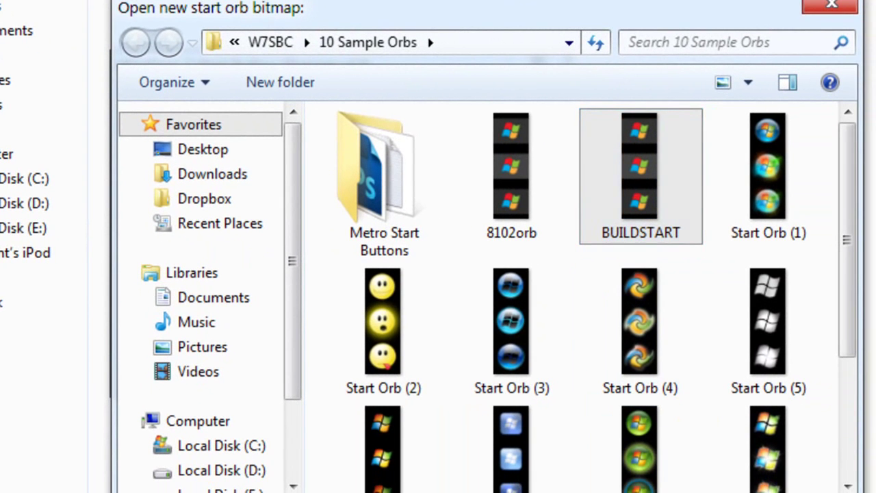
left_click(701, 489)
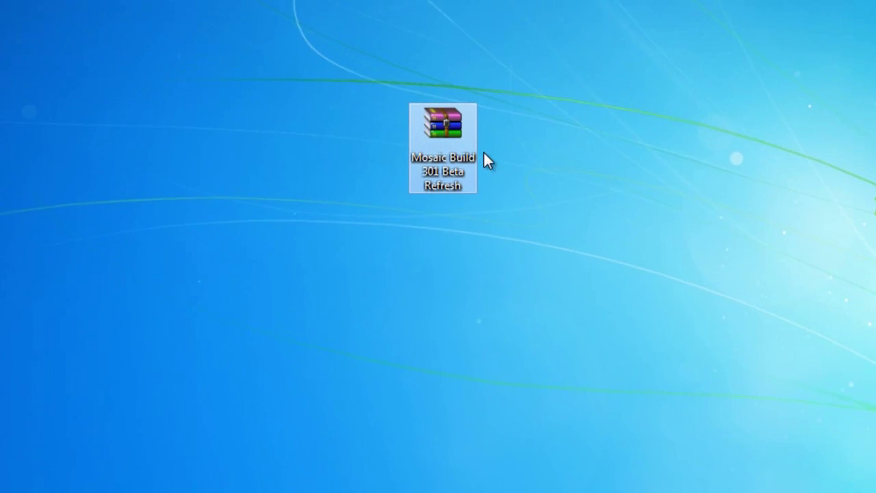
Extract the Mosaic Build 301 Beta Refresh archive directly onto the desktop
right_click(564, 42)
left_click(490, 200)
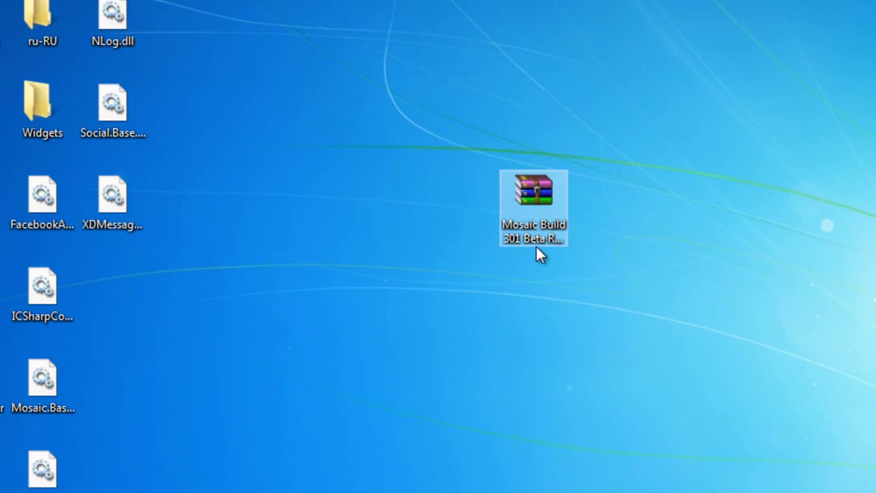
right_click(647, 139)
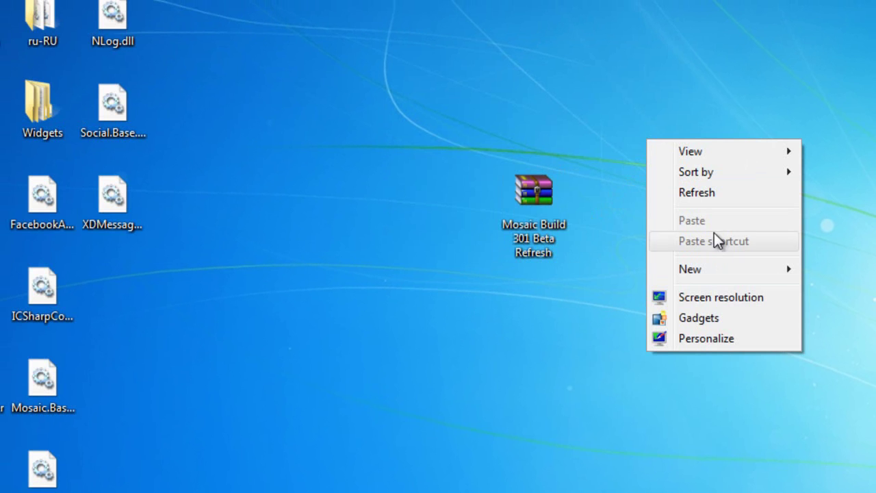
left_click(423, 364)
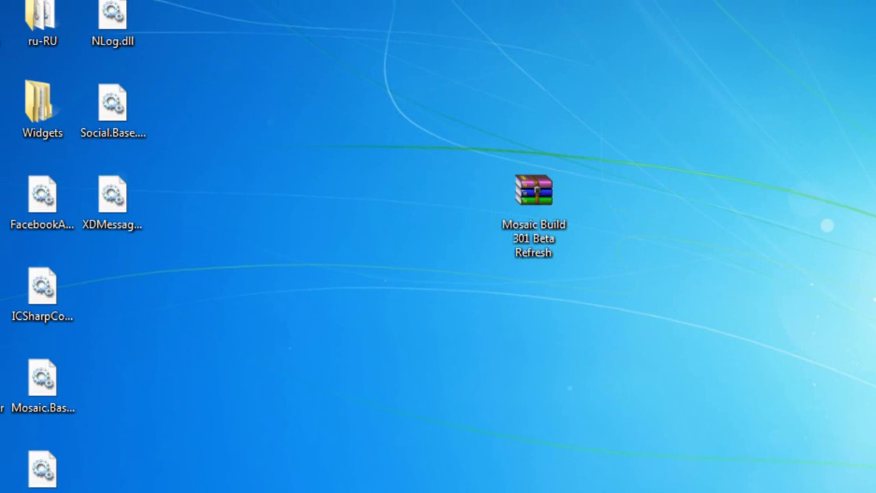
Create a new folder named Mosaic on the desktop
right_click(314, 1)
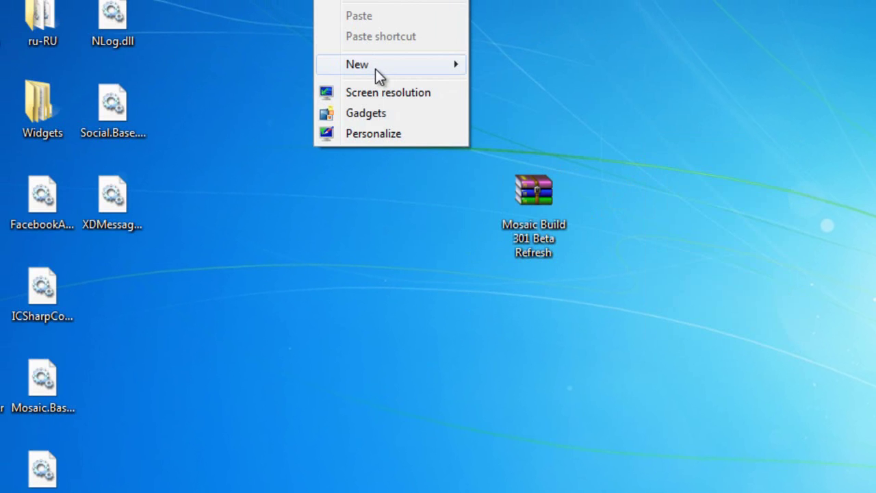
mouse_move(375, 68)
left_click(520, 71)
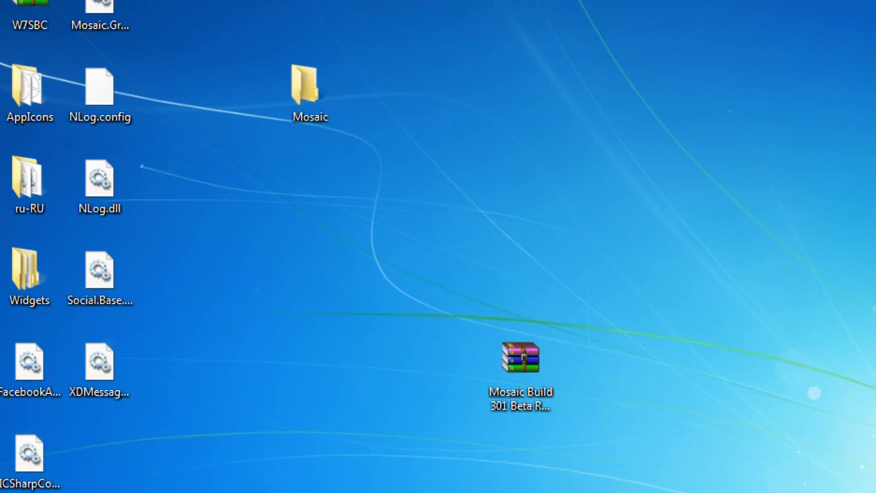
Move all the extracted Mosaic files and folders from the desktop into the Mosaic folder, leaving out the W7SBC archive
left_click_drag(185, 1, 21, 489)
left_click(31, 4, "ctrl")
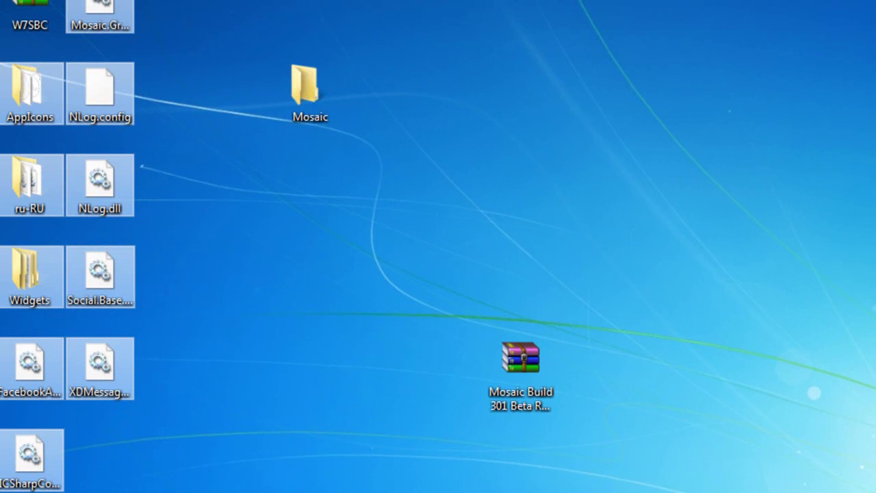
double_click(299, 102)
left_click_drag(393, 0, 261, 45)
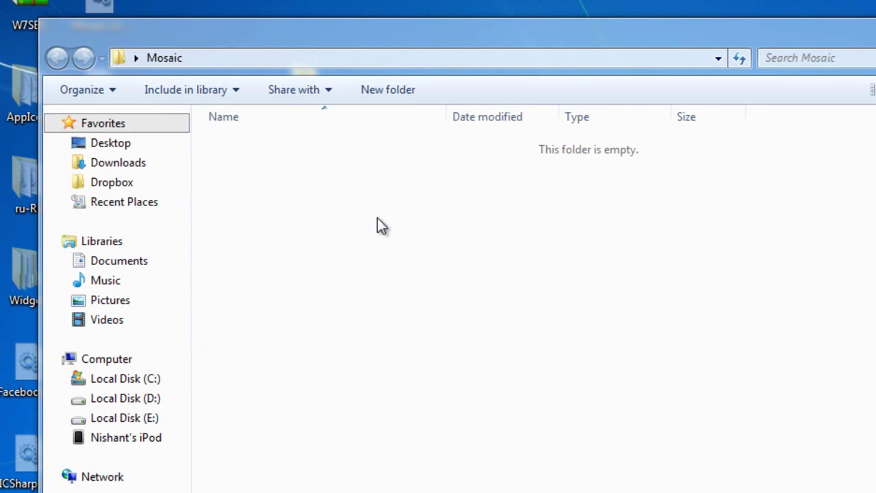
key("ctrl+v")
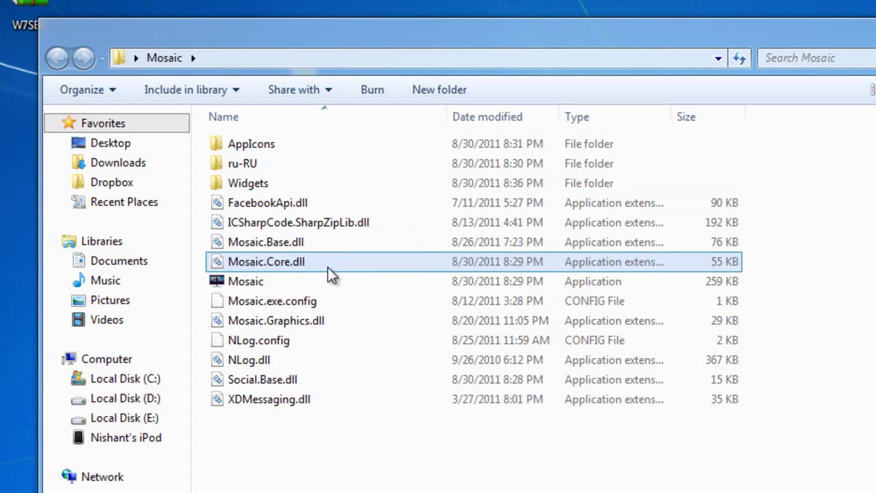
Launch the Mosaic application from the Mosaic folder and open its UI settings
double_click(313, 281)
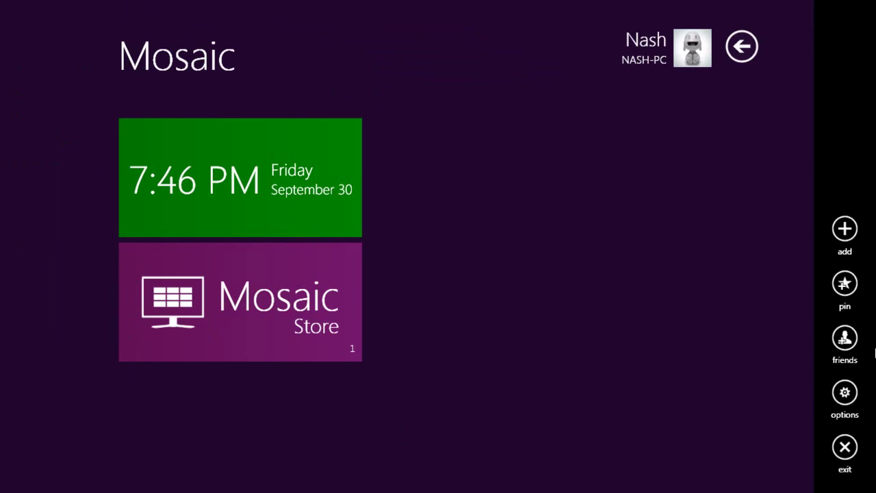
left_click(842, 393)
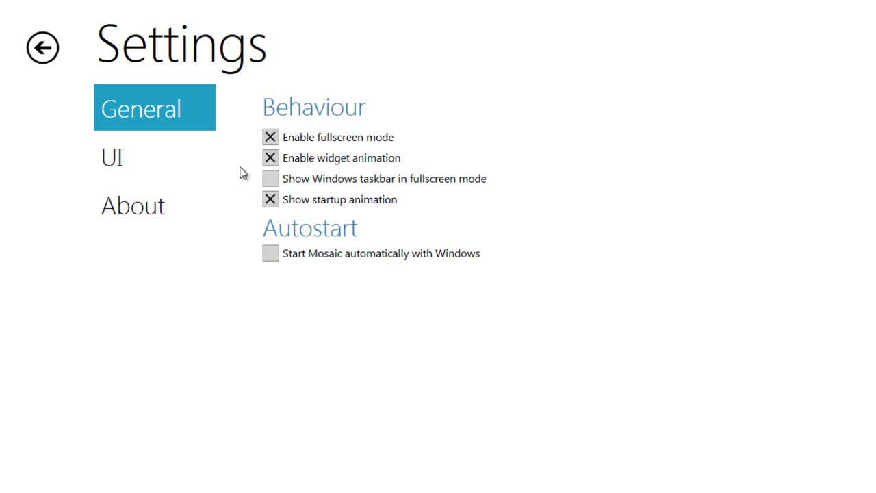
left_click(109, 159)
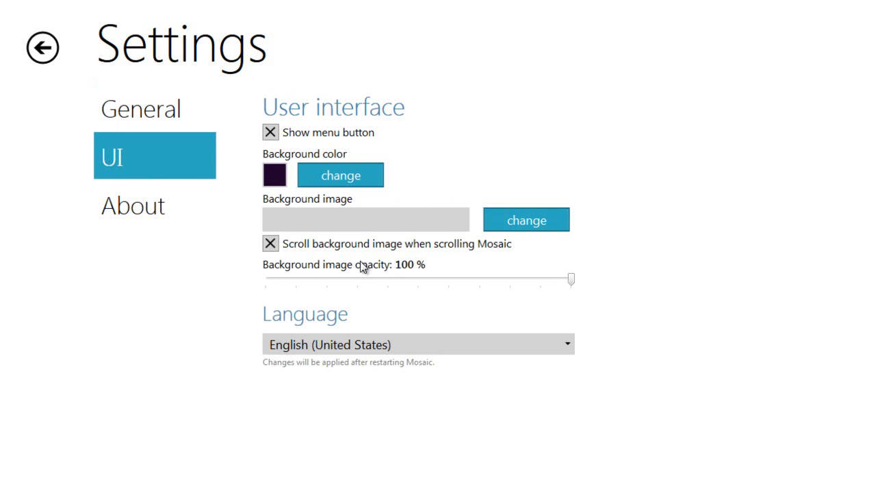
Set Mosaic's background image to 1303_reliable_1600x1200 from the wallpapers folder
left_click(522, 227)
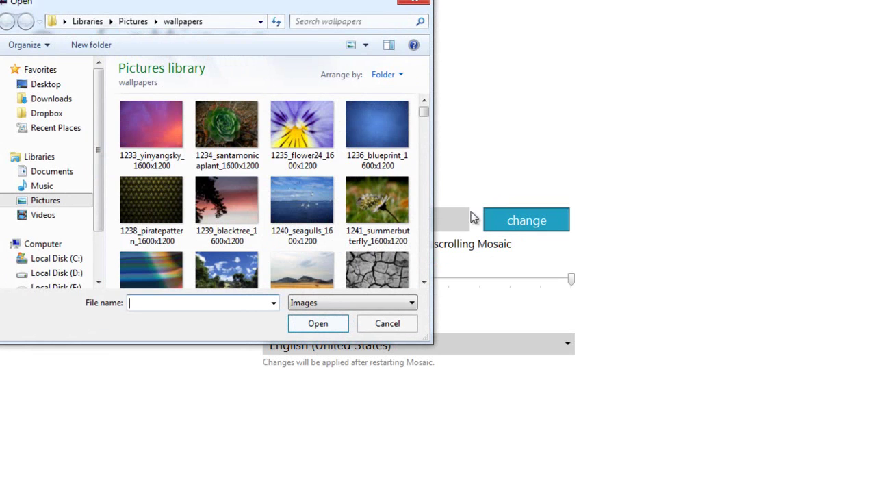
left_click_drag(424, 108, 426, 141)
scroll(424, 124, "down", 2)
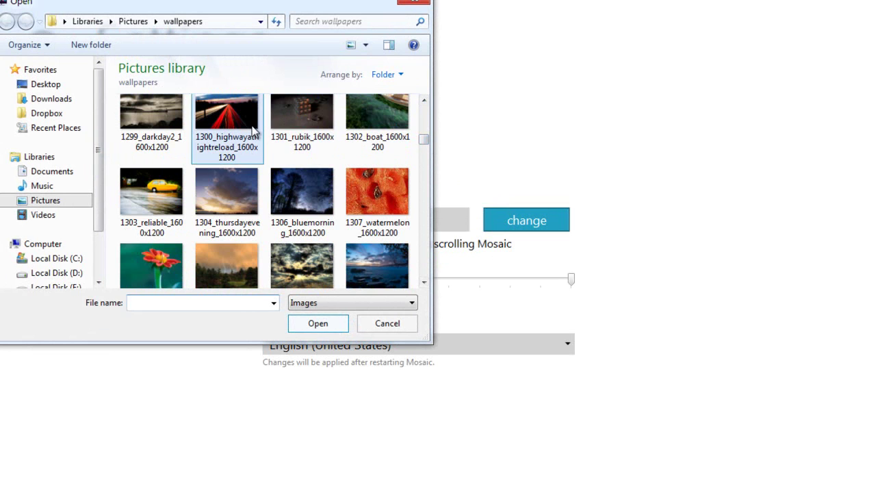
left_click(227, 199)
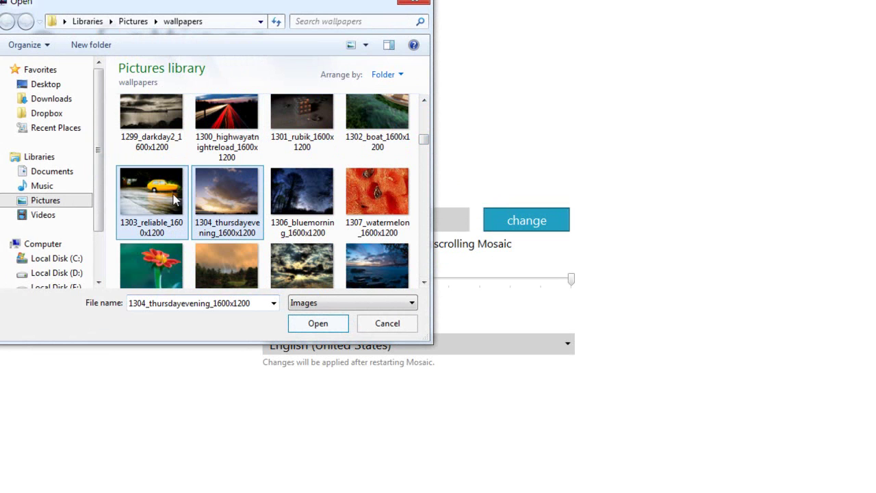
left_click(151, 198)
left_click(318, 324)
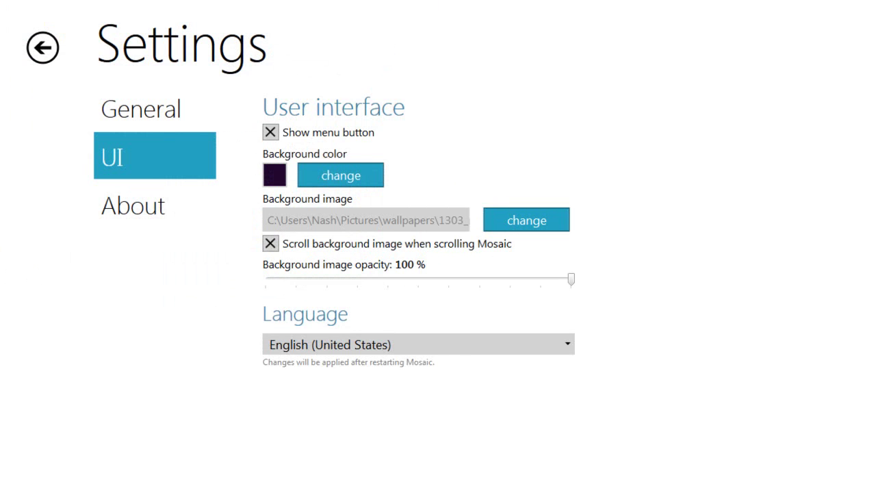
Leave the settings for the Mosaic start screen and check which widgets are available to add
left_click(42, 48)
mouse_move(646, 479)
left_mouse_down()
mouse_move(395, 456)
mouse_move(648, 477)
left_mouse_up()
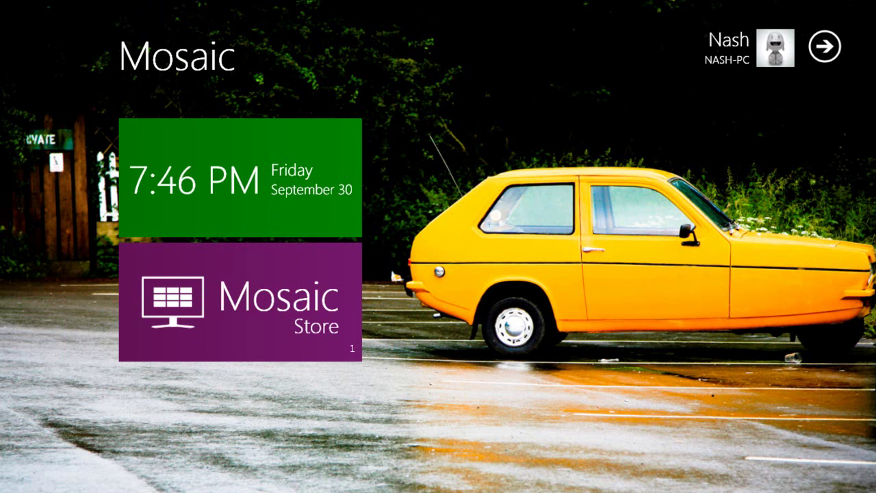
left_click(849, 231)
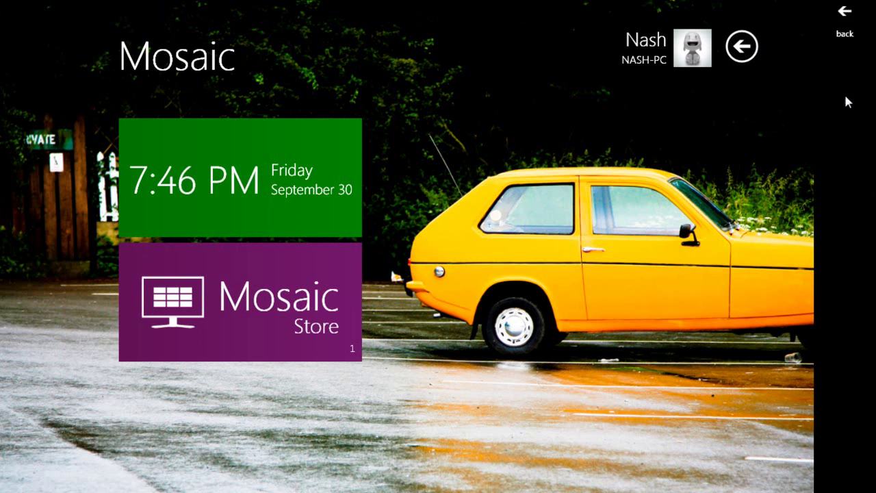
left_click(845, 12)
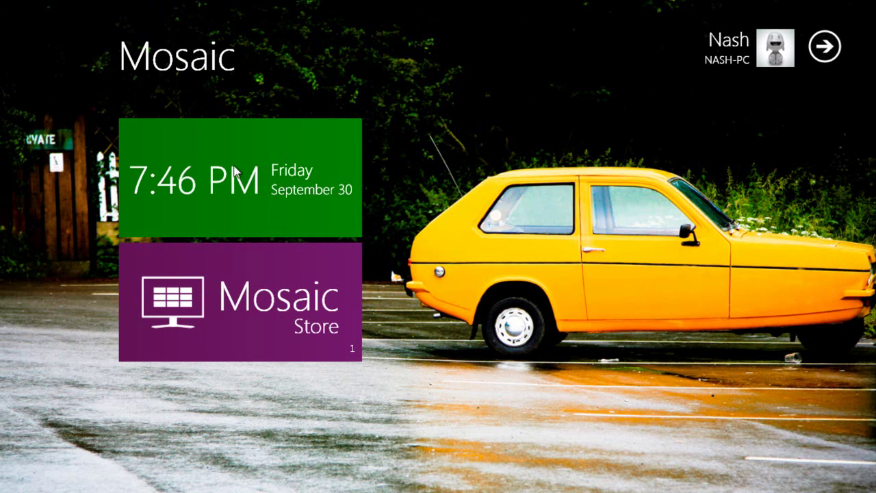
Open the lock screen from the clock tile and slide it away to return to the start screen
left_click(260, 183)
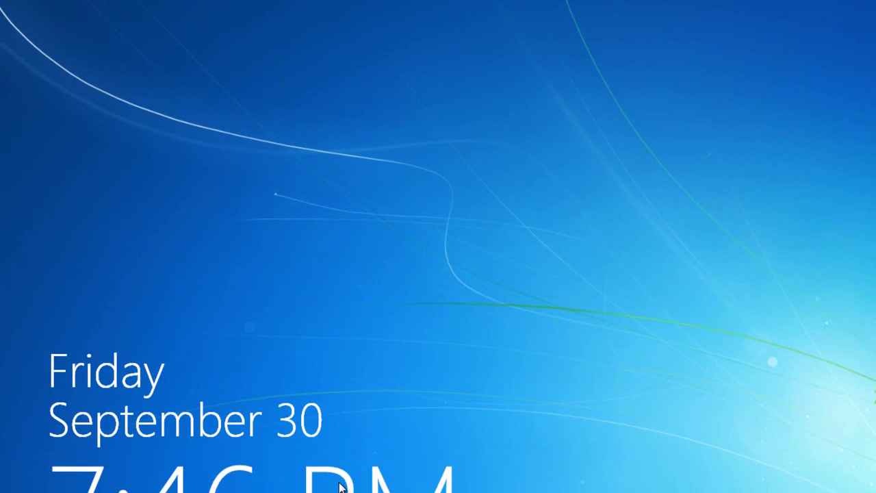
left_click_drag(340, 487, 343, 221)
Install the Desktop widget from the Mosaic Store and return to the start screen
left_click(239, 319)
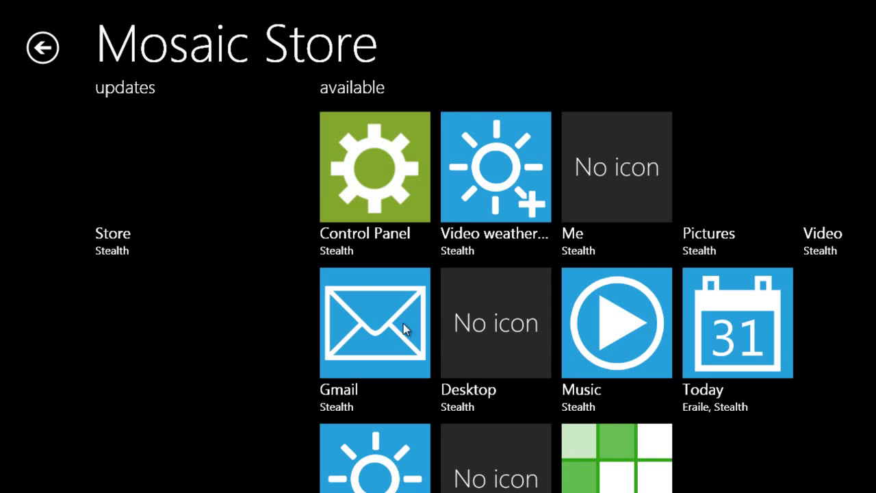
left_click(504, 332)
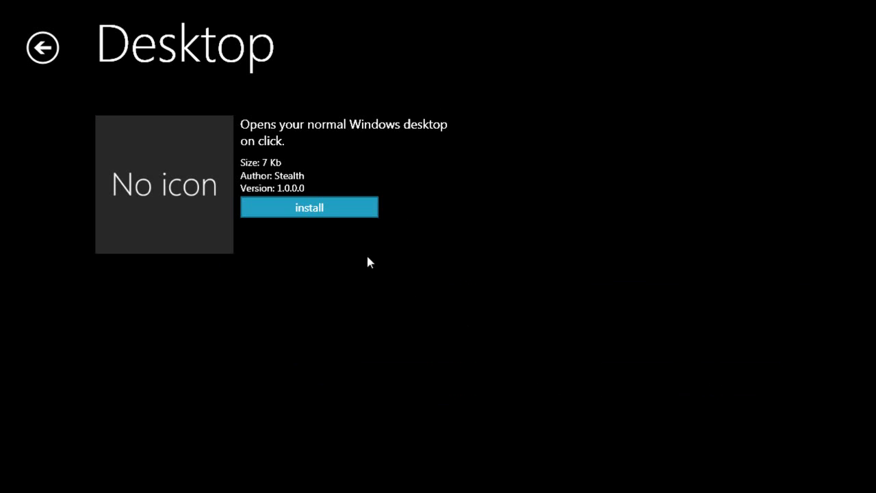
left_click(336, 210)
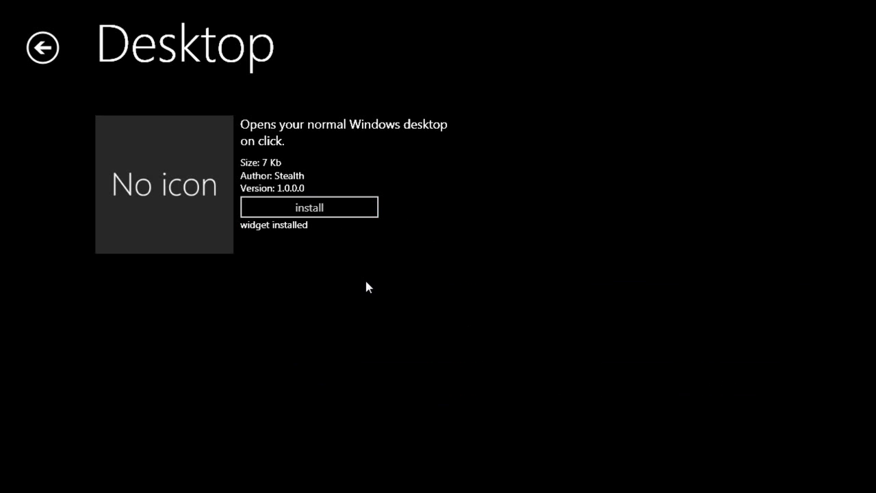
left_click(43, 49)
left_click(47, 58)
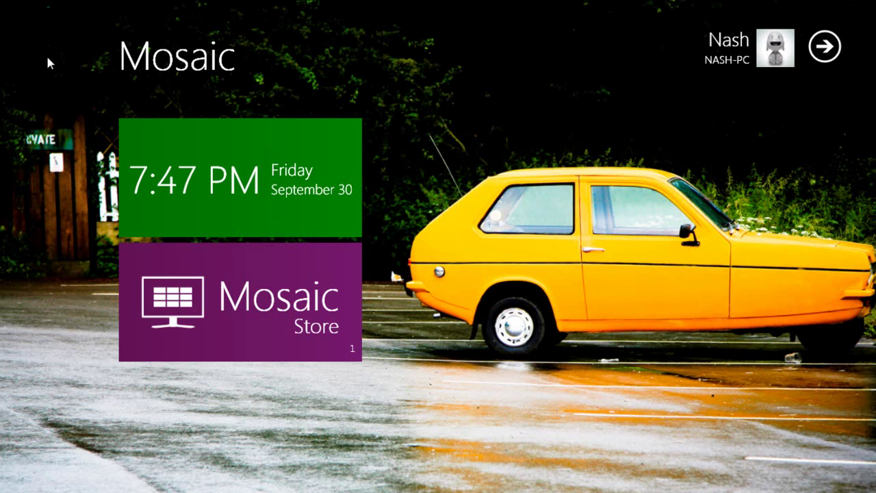
Add the Desktop tile to the start screen directly beneath the Mosaic Store tile and use it to show the Windows desktop
left_click(824, 47)
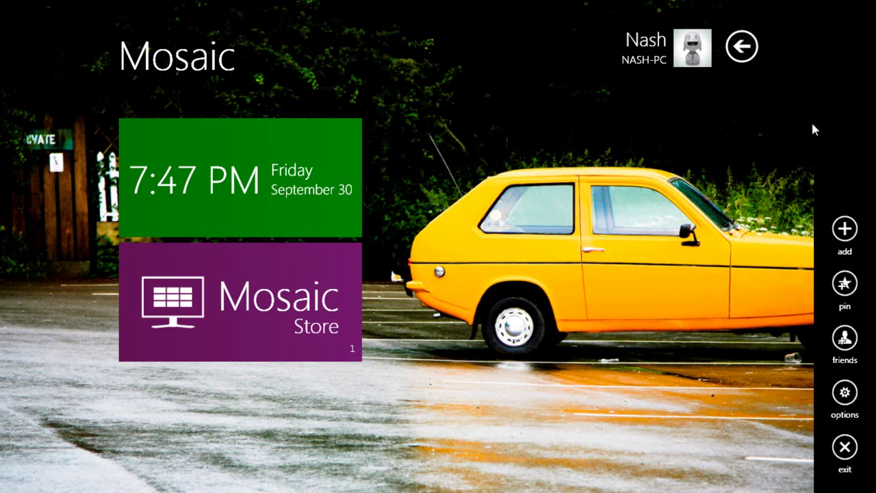
left_click(850, 227)
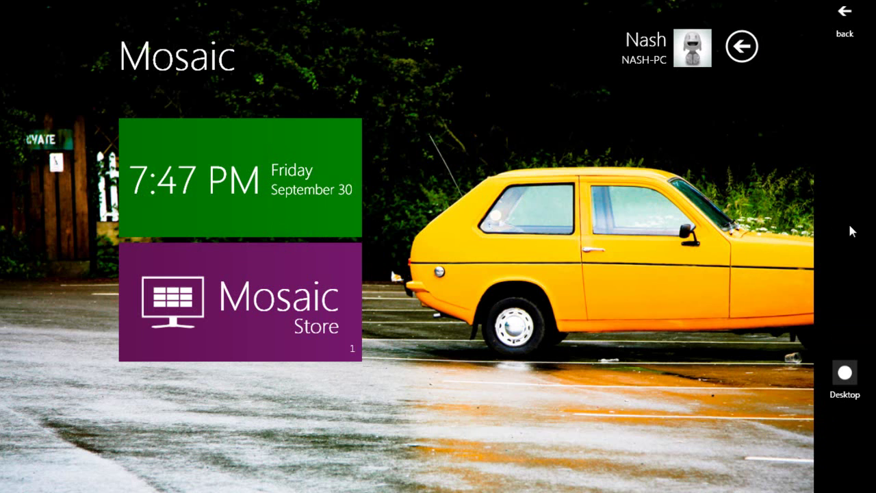
left_click(844, 373)
left_click(843, 40)
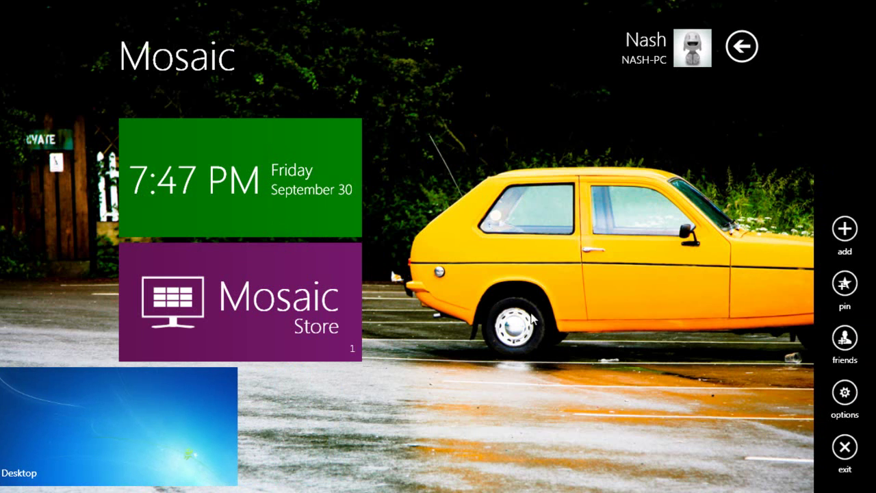
left_click_drag(141, 435, 260, 430)
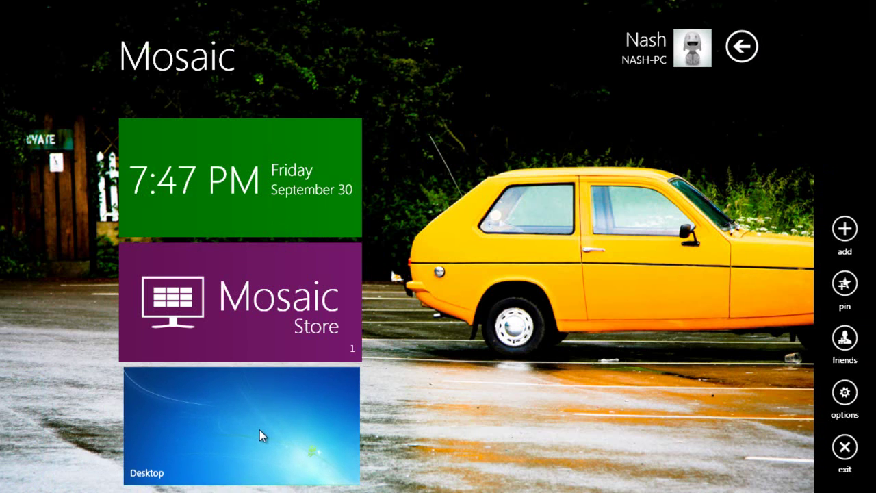
left_click(256, 455)
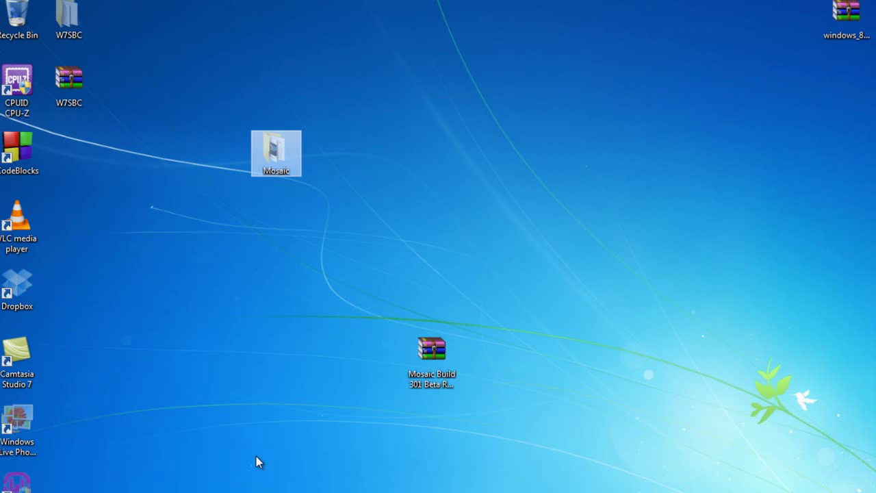